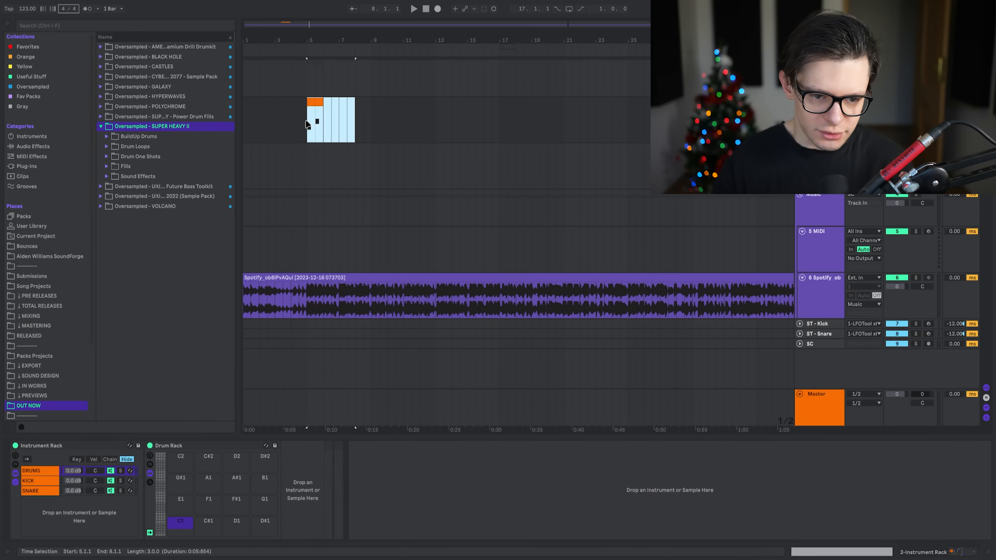
Select the time range from bar 5 to bar 8 on the drum rack's track
drag(415, 125, 313, 125)
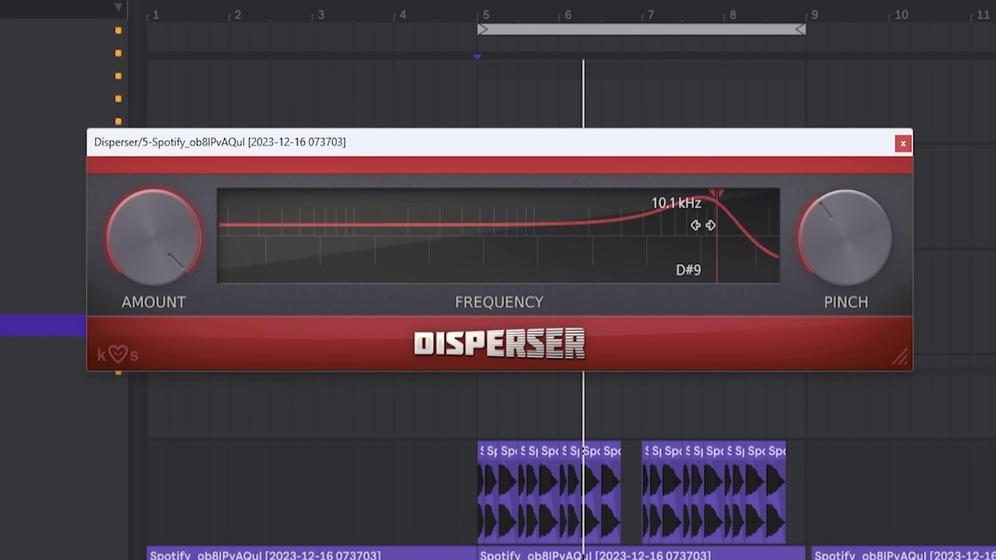
Sweep the Disperser frequency down to about 283 Hz and back up while auditioning the chopped clips
mouse_move(698, 224)
mouse_down()
mouse_move(624, 256)
mouse_move(453, 274)
mouse_up()
key(space)
key(space)
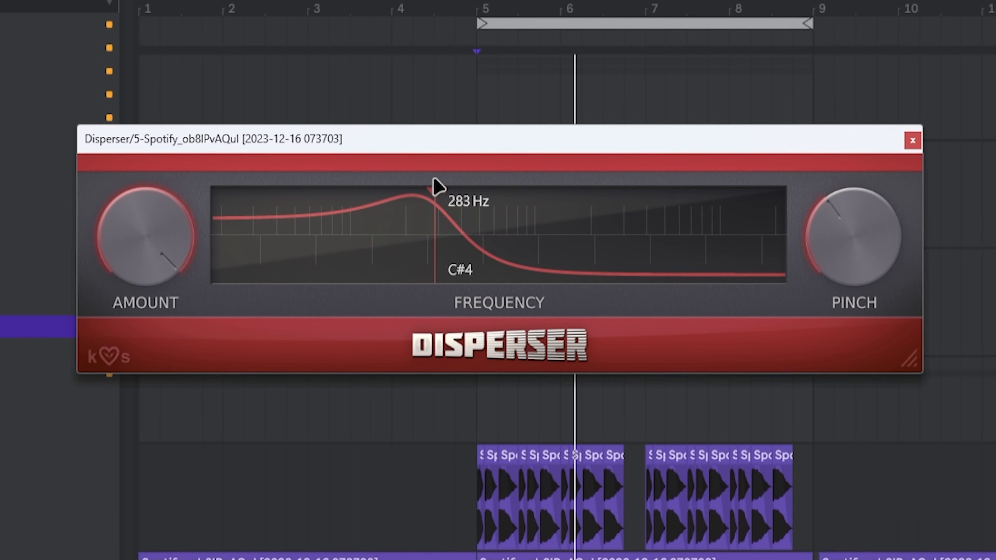
mouse_move(443, 239)
mouse_down()
mouse_move(496, 270)
mouse_move(463, 269)
mouse_move(629, 249)
mouse_up()
key(space)
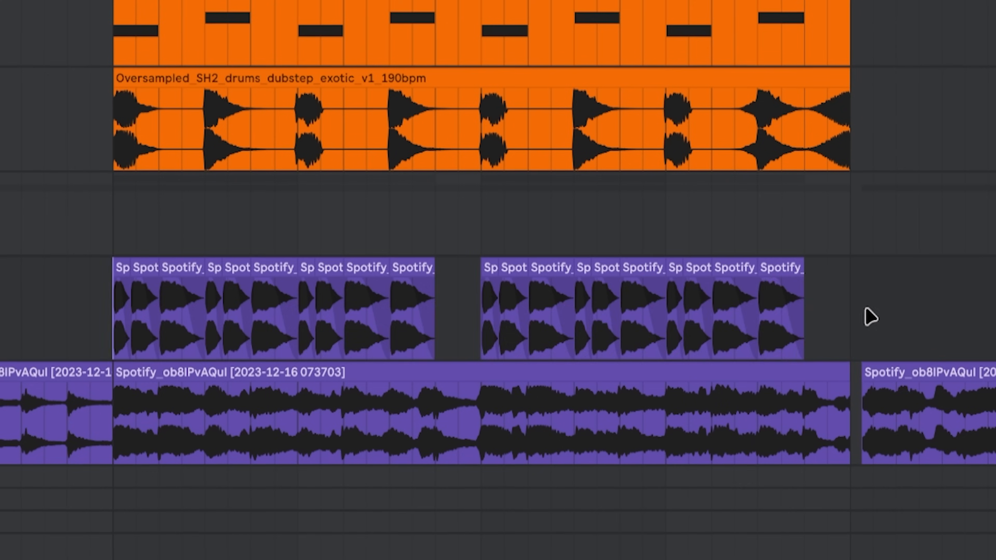
Select the whole row of chopped Spotify clips and examine their waveforms and fades up close
shift+click(867, 315)
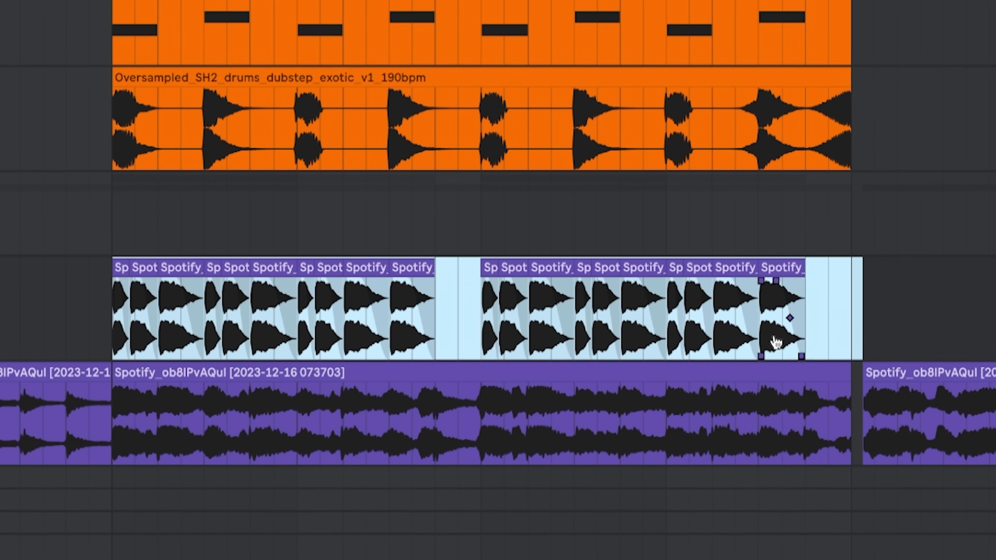
key(z)
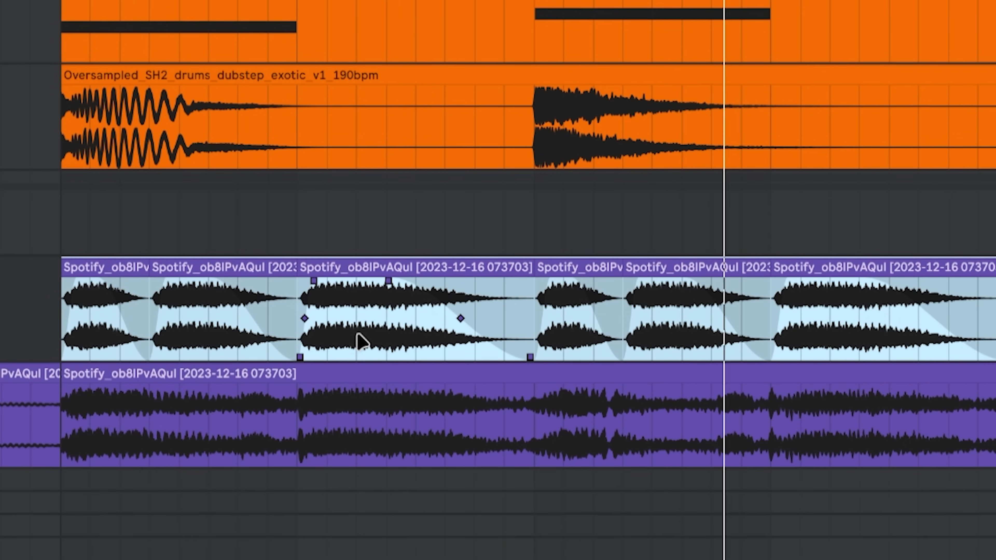
key(x)
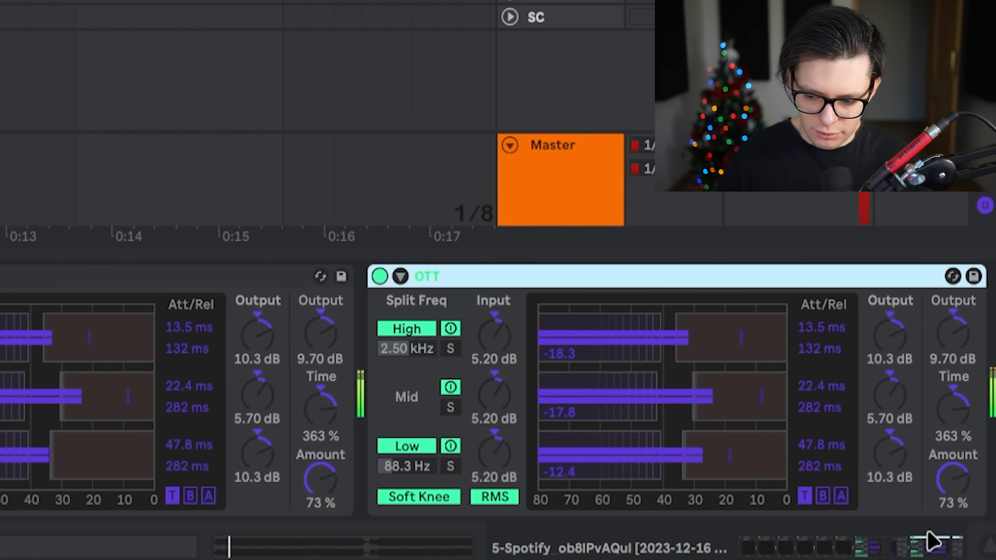
Set the last OTT's amount to 30 % and roll off the lows in EQ Eight with band 1 at about 93.8 Hz
drag(955, 479, 955, 512)
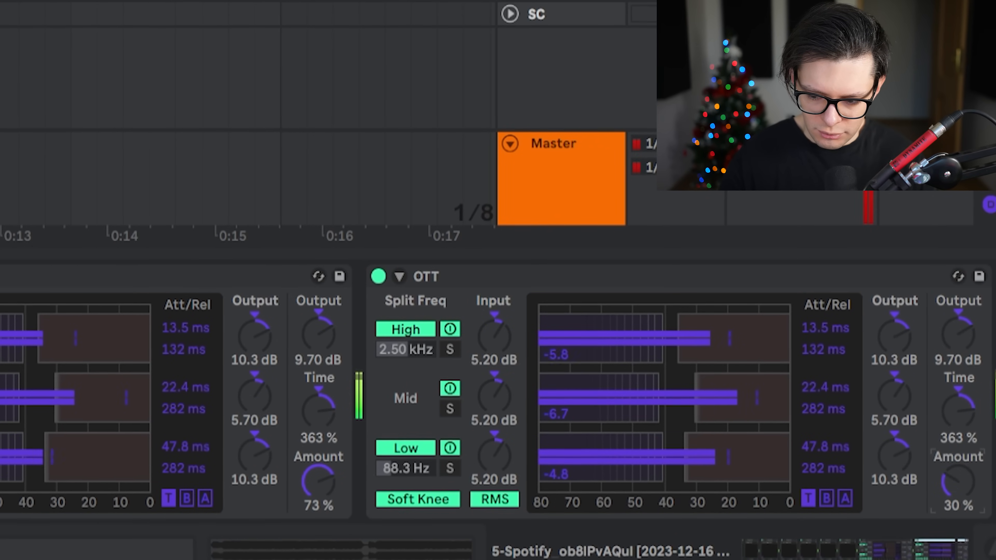
scroll(82, 282, right, 10)
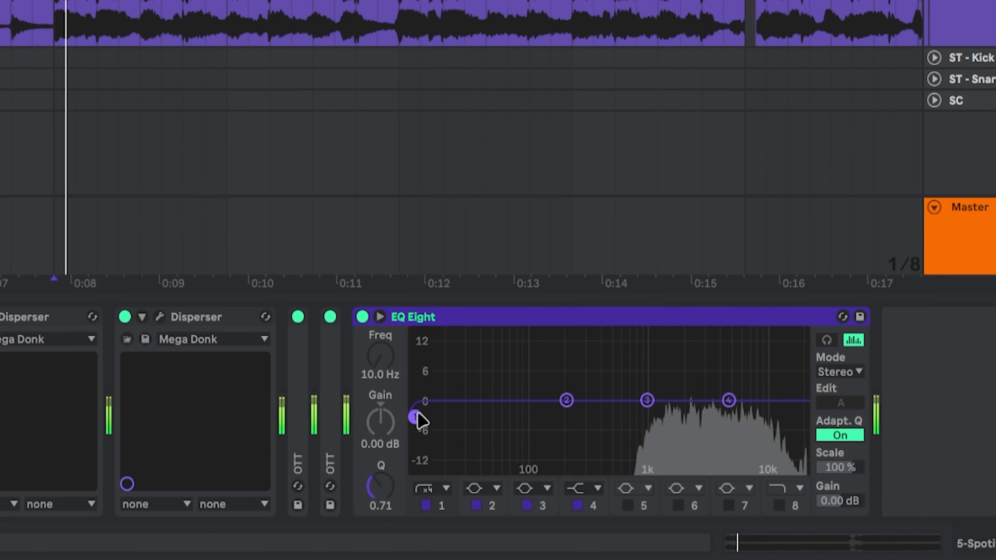
drag(416, 417, 523, 424)
key(space)
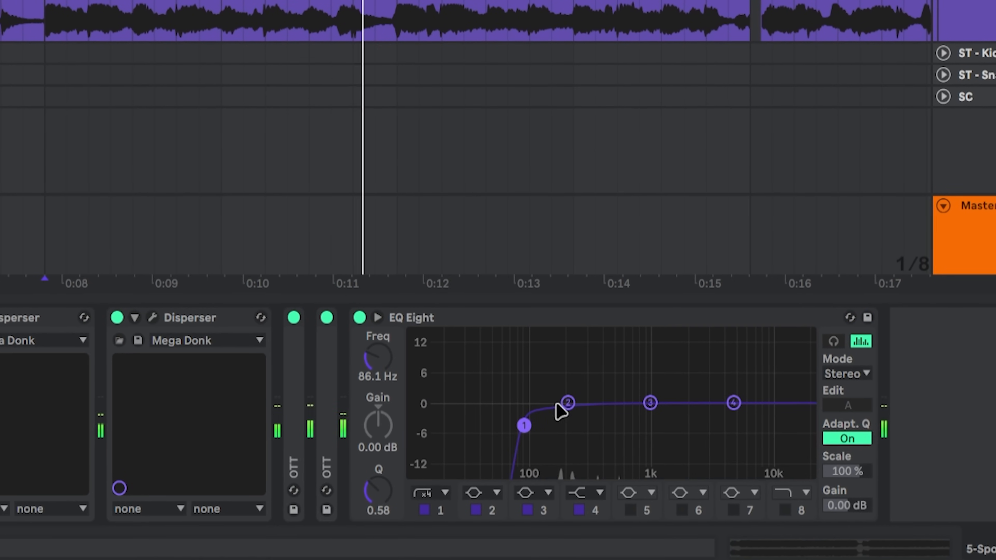
key(space)
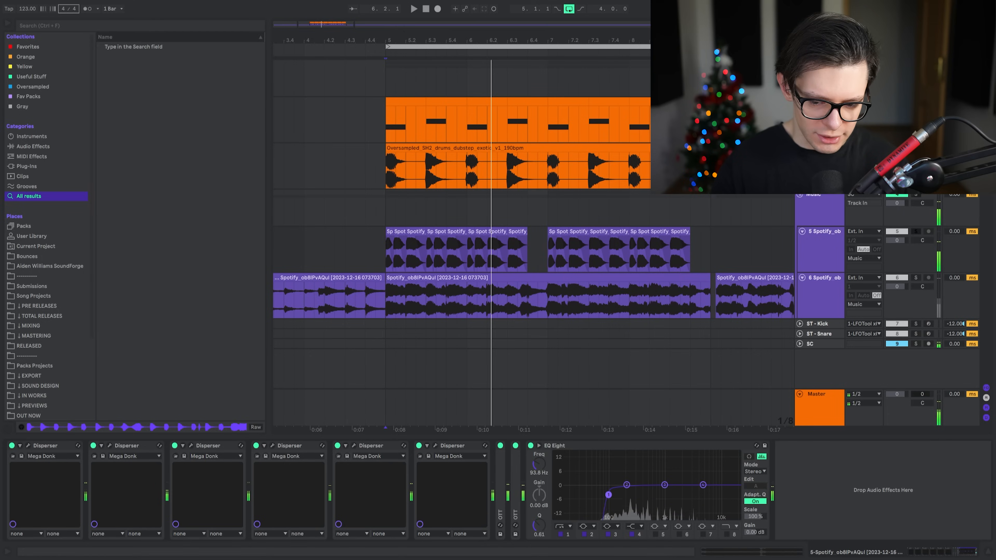
Search for "vst soo", add Soothe2 after EQ Eight, and raise its depth and its band 2 sensitivity to 4.0 dB at about 4.2 kHz
key(ctrl+f)
text(vst soo)
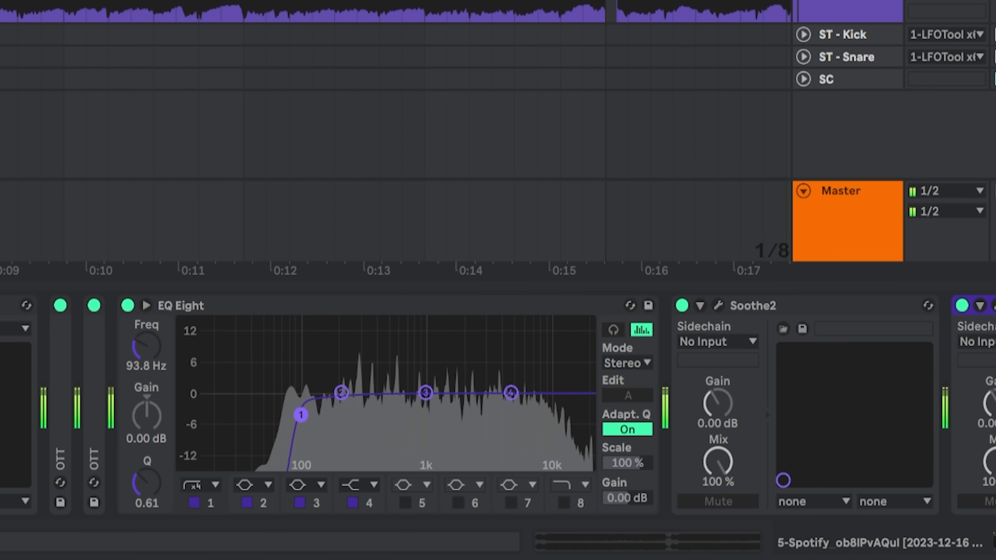
click(716, 307)
drag(716, 283, 731, 241)
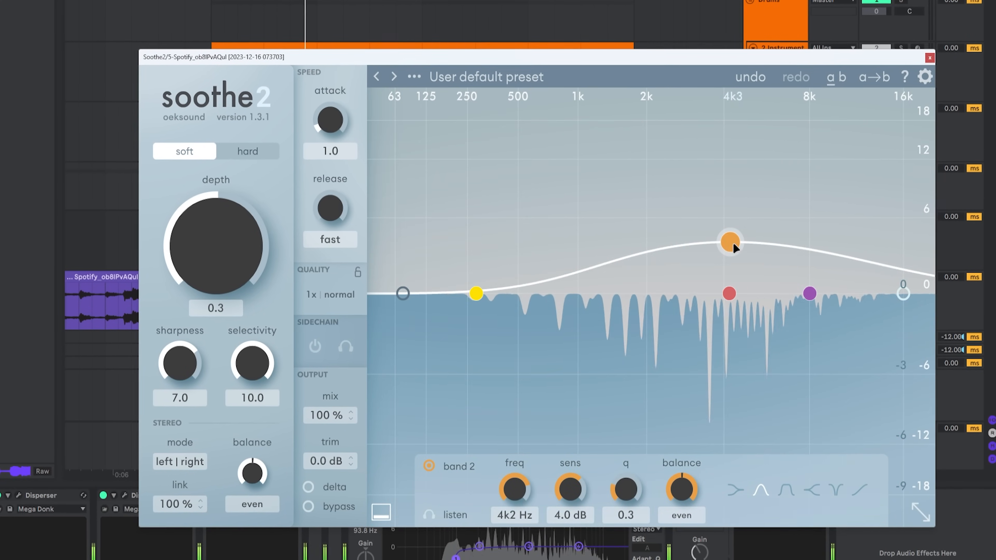
drag(205, 245, 207, 222)
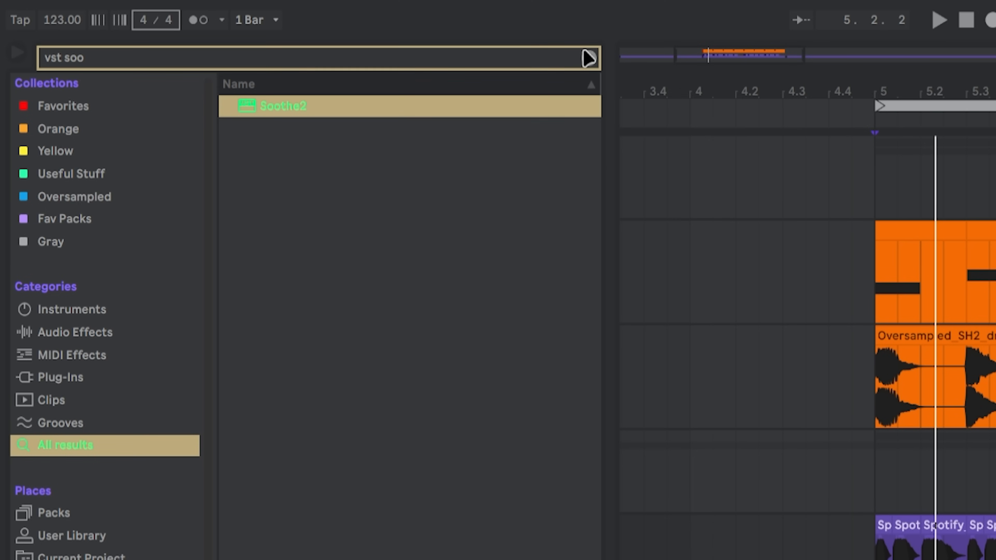
Clear the plug-in search and add PITCHMAP VST after Soothe2 on the chopped track
click(588, 58)
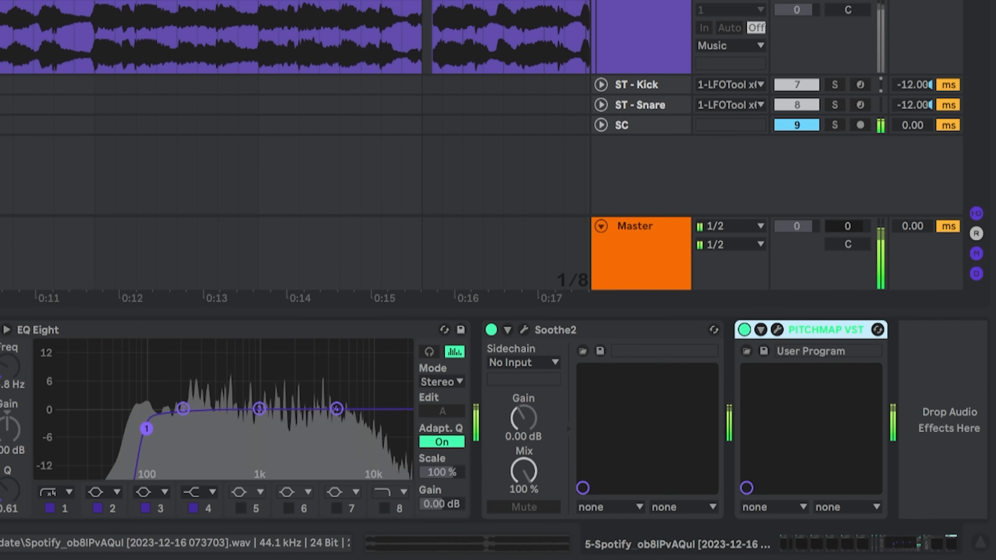
key(shift+Tab)
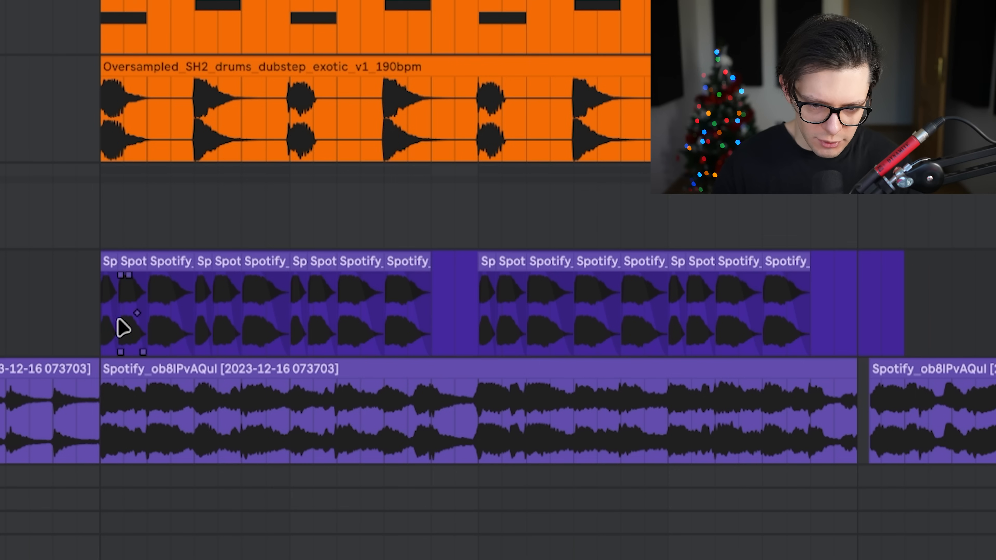
Examine the selected chopped clips from bar 5 onward at a closer zoom
click(102, 329)
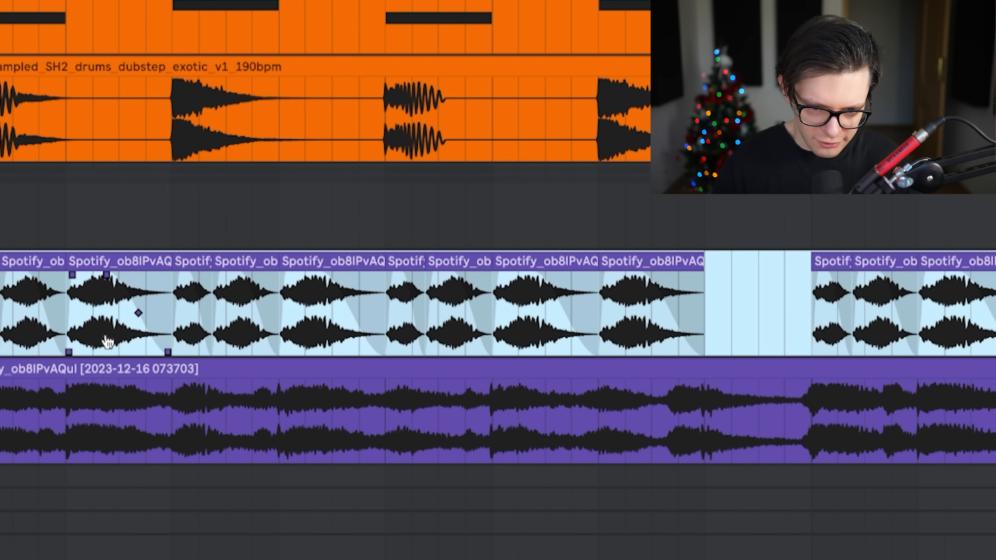
drag(107, 341, 81, 337)
drag(147, 343, 112, 342)
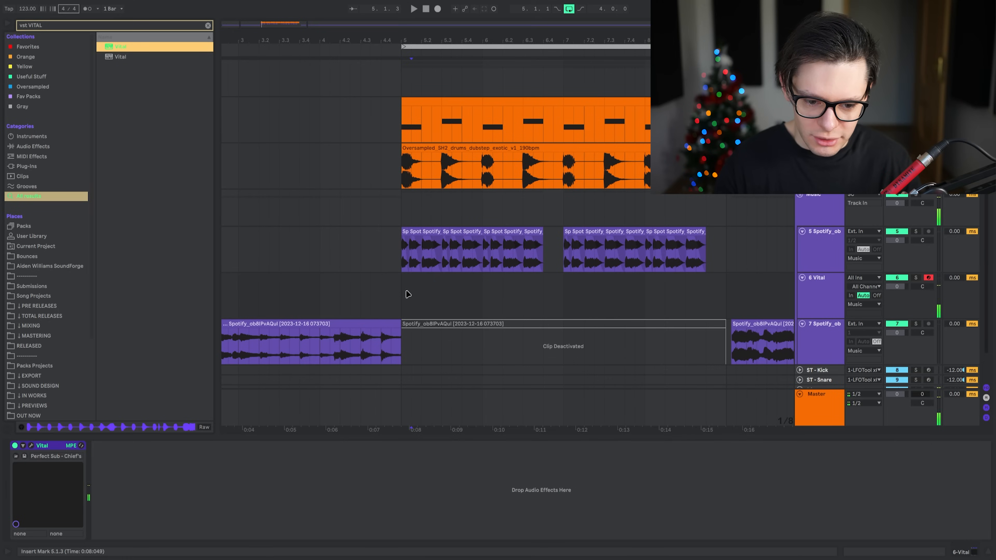
Create an empty four-bar MIDI clip at bar 5 on the Vital track and enable its scale with a chosen root note
drag(407, 294, 706, 294)
key(ctrl+shift+m)
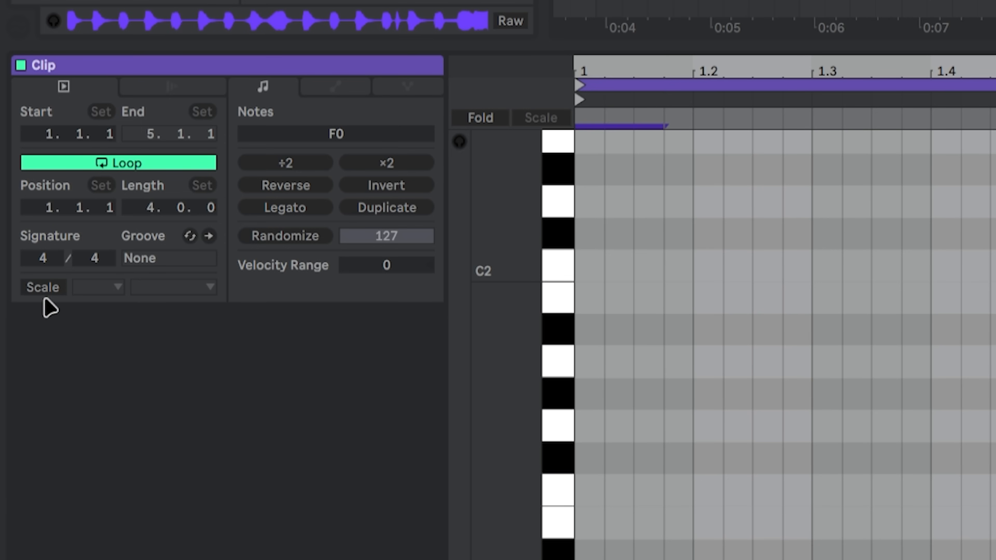
click(46, 291)
click(111, 288)
click(78, 407)
click(161, 286)
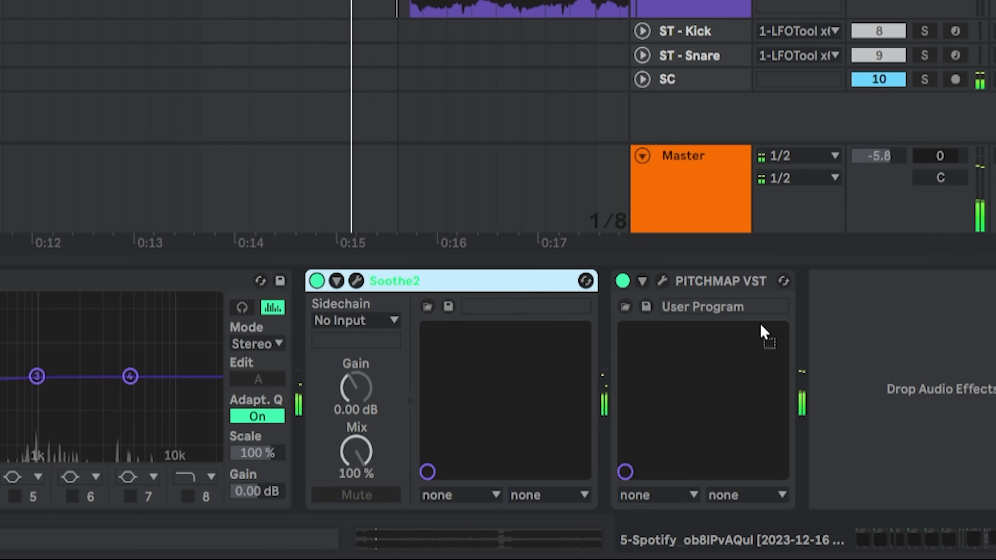
Reorder the chopped track's effects so that PITCHMAP VST comes before Soothe2
drag(760, 329, 762, 295)
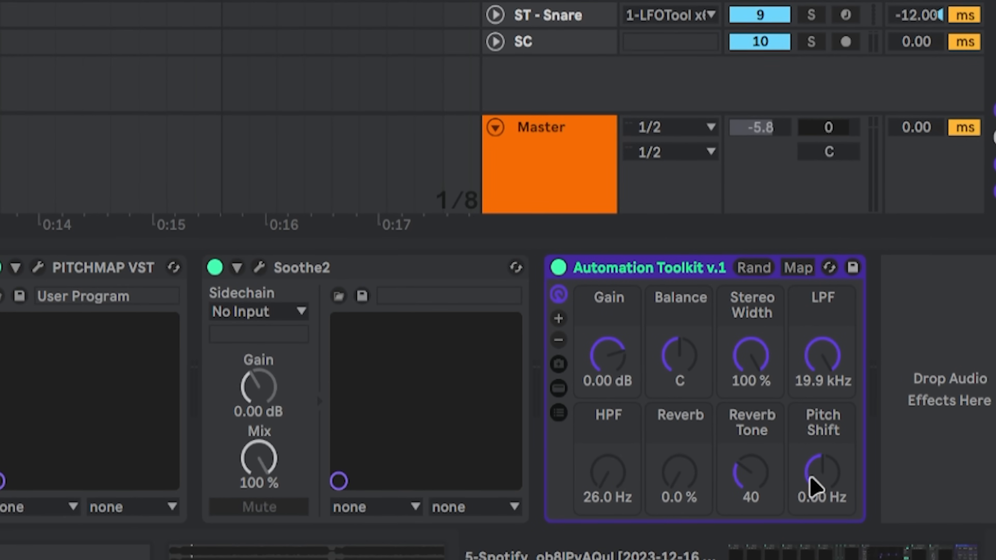
Show the automation and ramp the chopped track's Reverb up into bar 7
key(a)
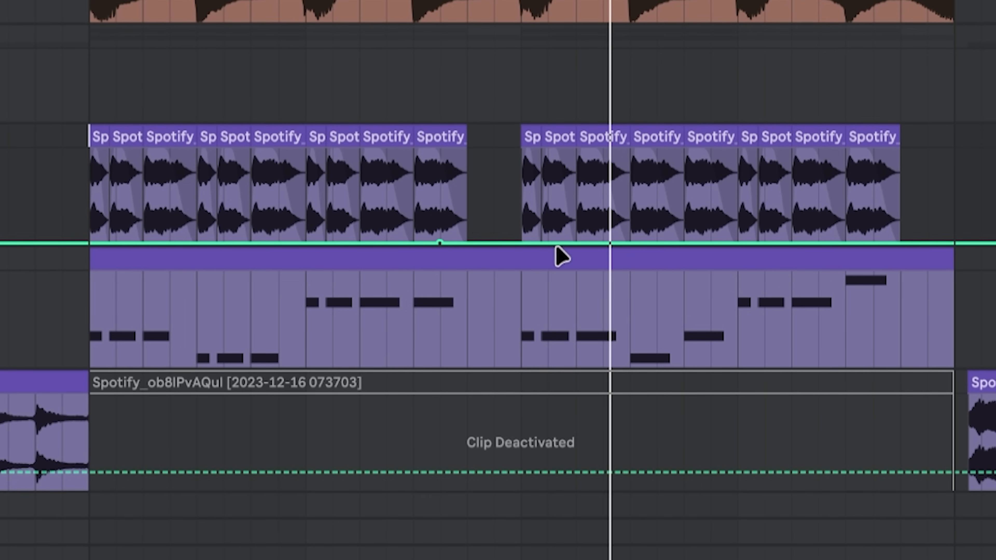
drag(522, 243, 542, 152)
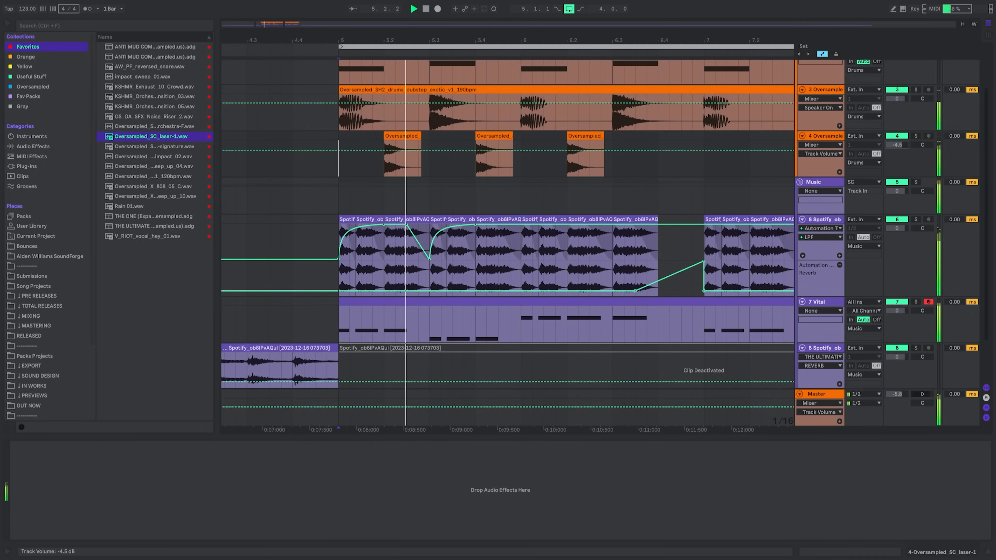
Stop playback and place the chopped track's LPF automation in its own lane
key(space)
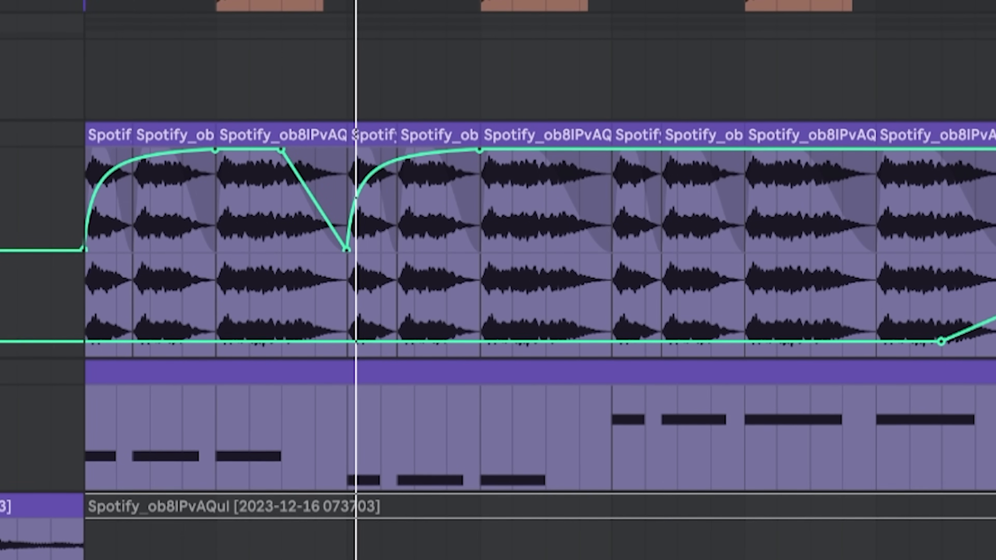
click(840, 256)
drag(371, 254, 371, 224)
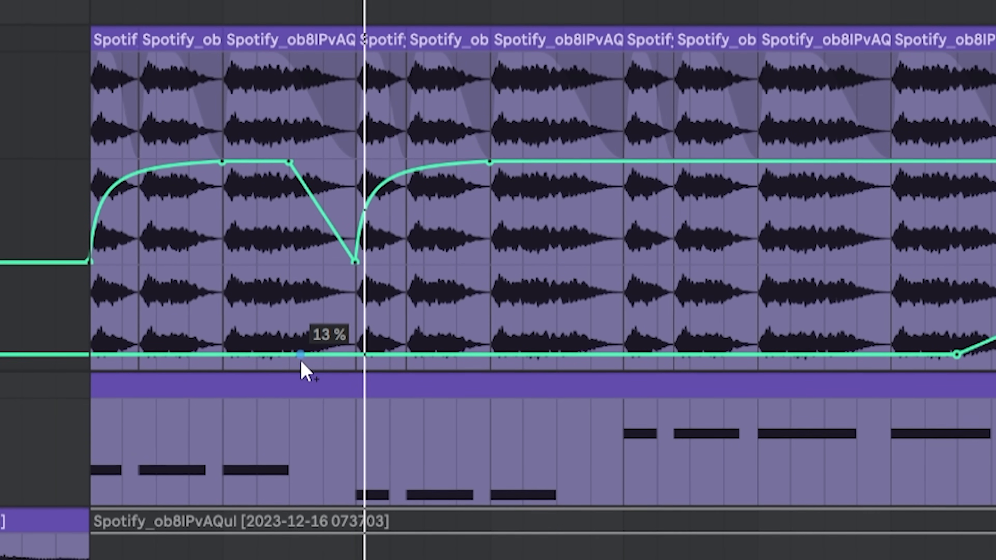
Draw a Reverb swell over the tail of the third chopped clip, ending at 5.3, and duplicate that automation onto the following clips
click(290, 355)
click(354, 355)
drag(354, 355, 353, 300)
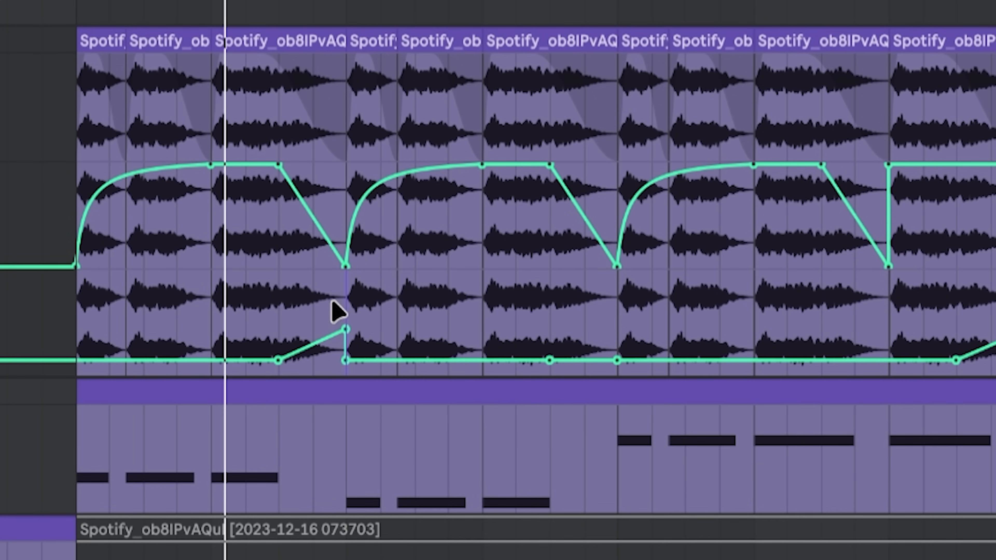
drag(346, 306, 89, 339)
key(ctrl+d)
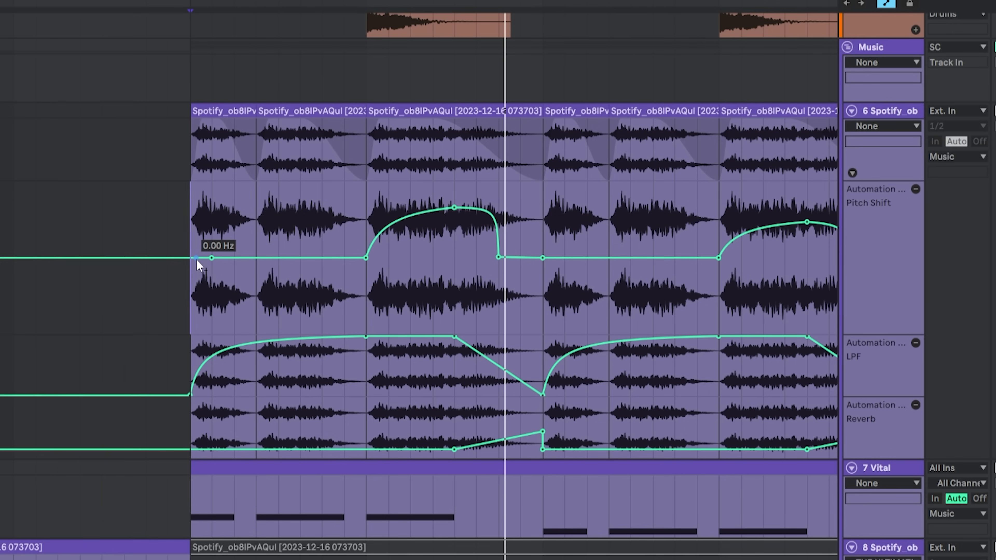
Lower the Pitch Shift automation at bar 5 to about -354 Hz and audition the pitch curves across the chopped clips
drag(191, 258, 191, 284)
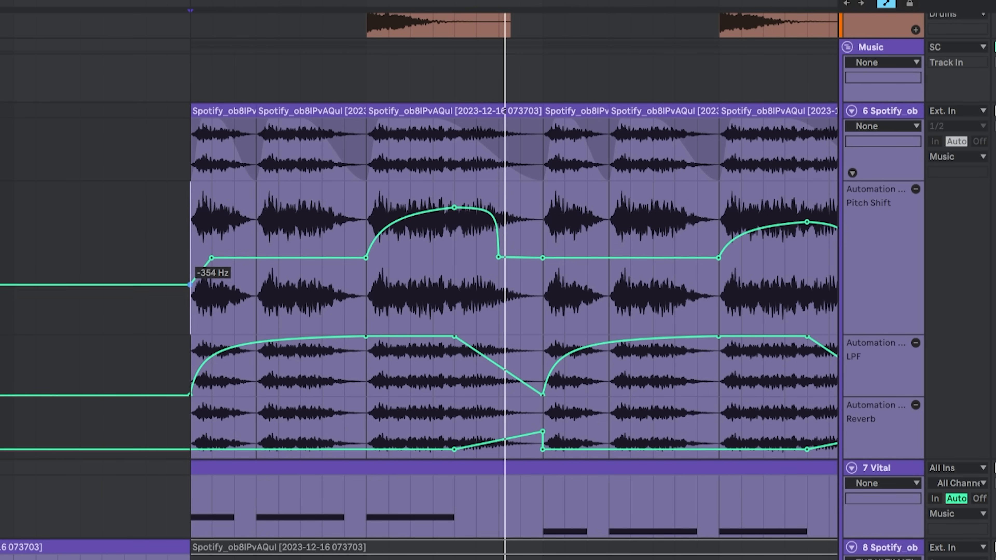
key(space)
click(527, 312)
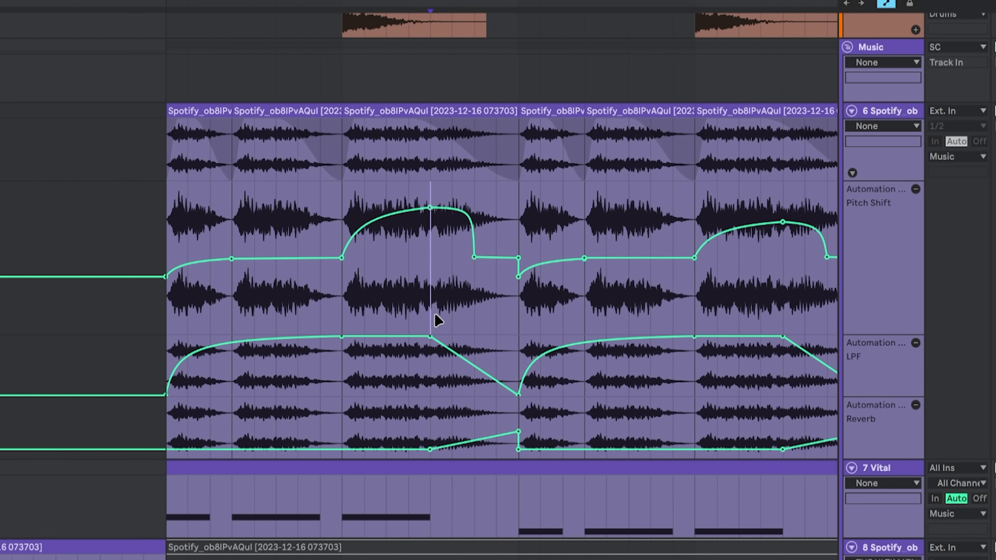
key(space)
scroll(402, 327, right, 8)
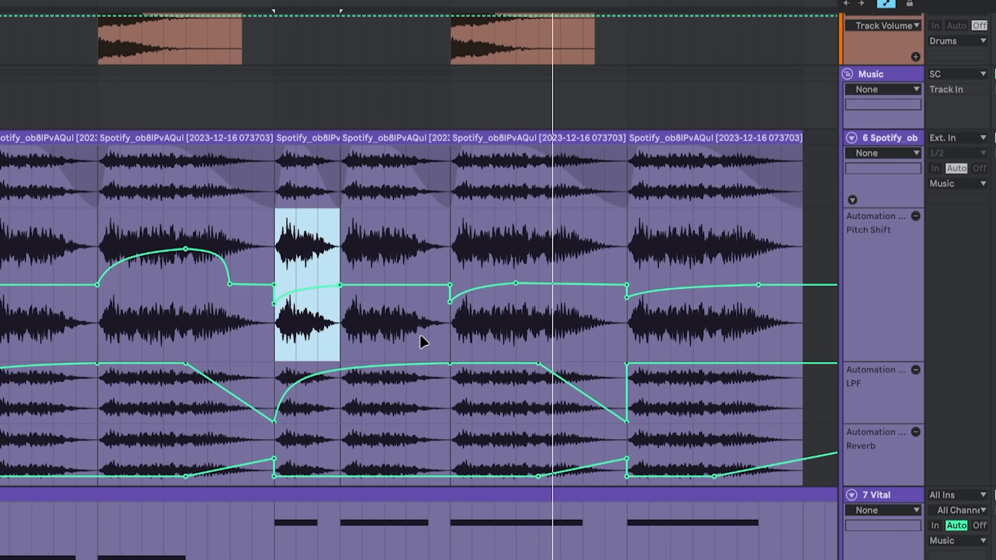
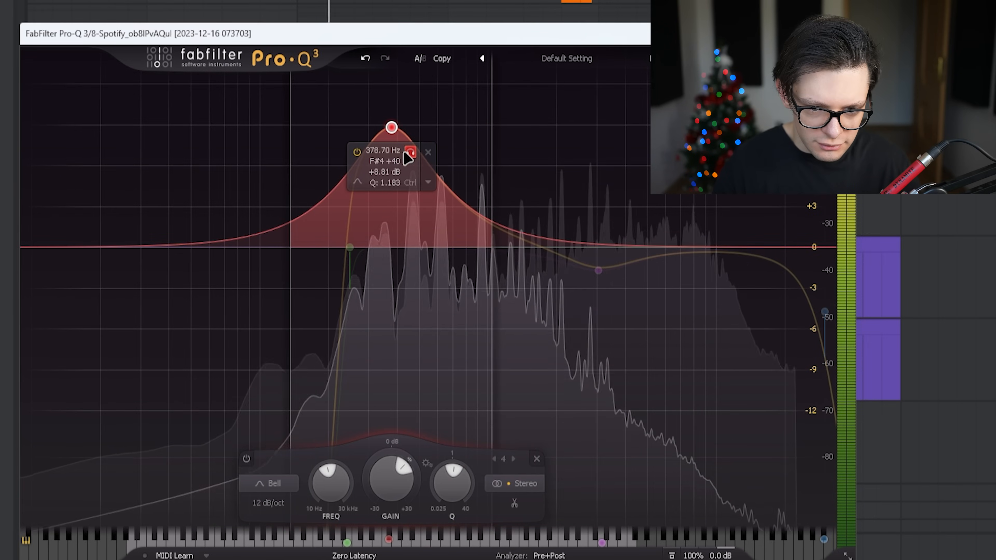
Sweep the soloed, boosted bell band in Pro-Q 3 to a higher frequency and lower its gain
drag(408, 157, 479, 249)
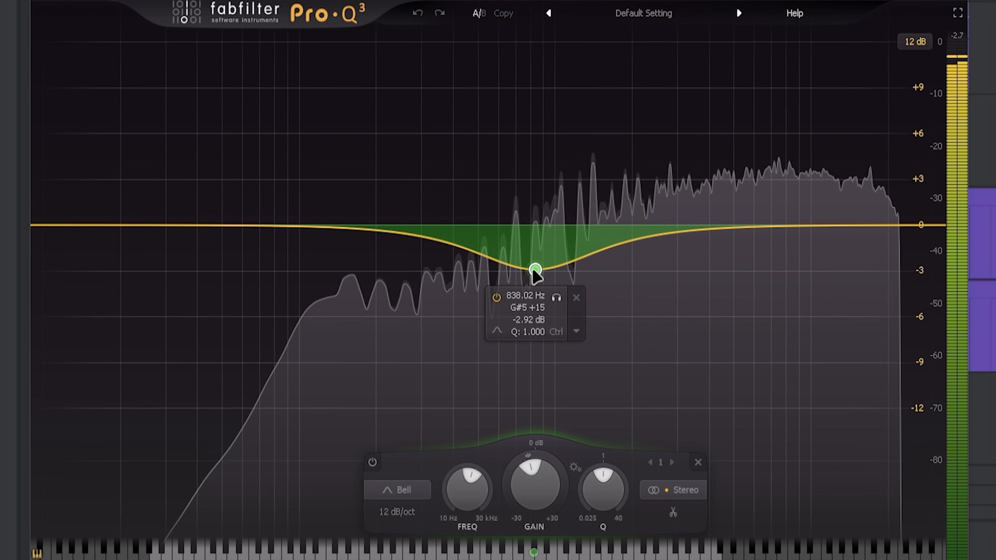
Deepen the Pro-Q 3 midrange cut to about -3 dB and set the second bell to about 2242 Hz at -1.59 dB
mouse_move(533, 270)
mouse_down()
mouse_move(547, 138)
mouse_move(533, 231)
mouse_move(543, 277)
mouse_up()
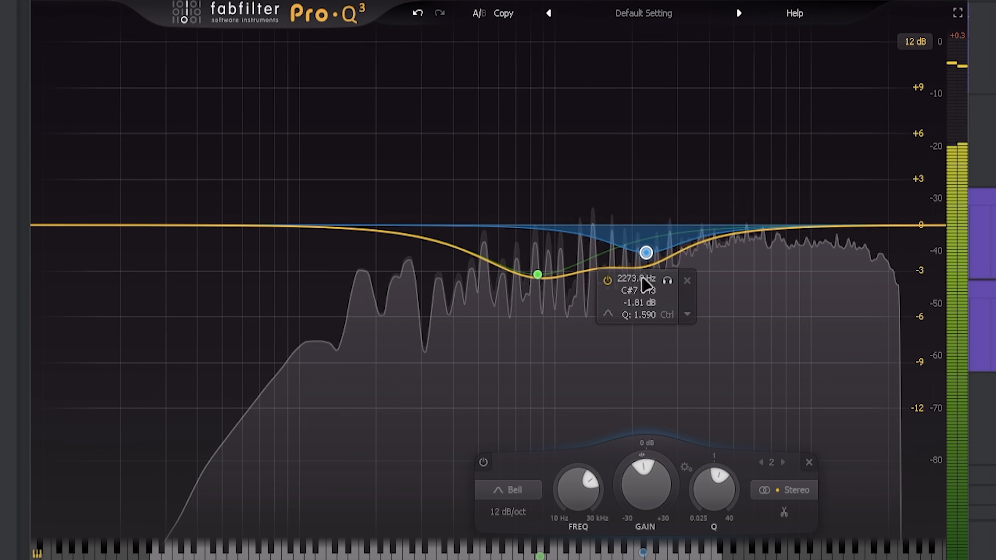
drag(644, 277, 642, 275)
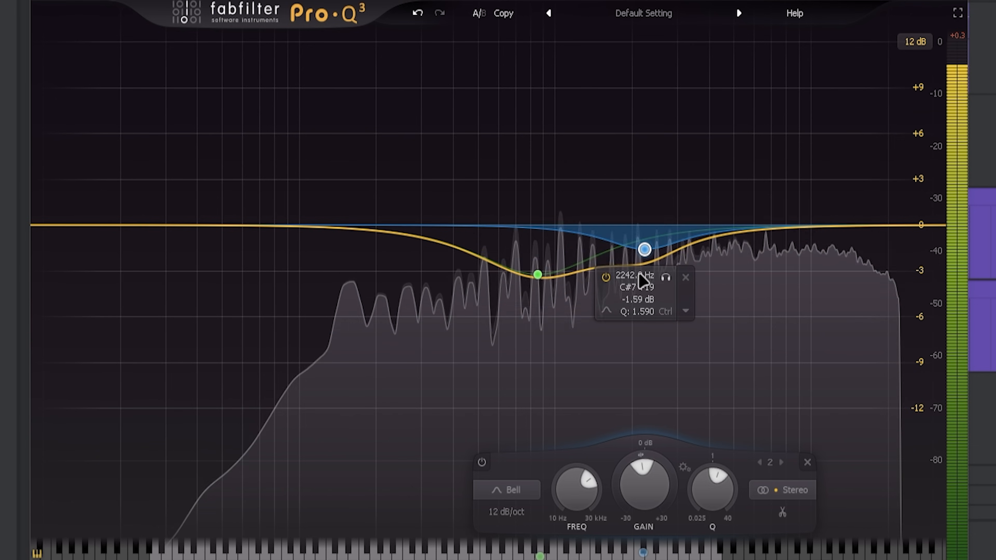
Add a treble boost in Pro-Q 3 and toggle the bypass of the 20238 Hz high shelf
drag(727, 225, 727, 162)
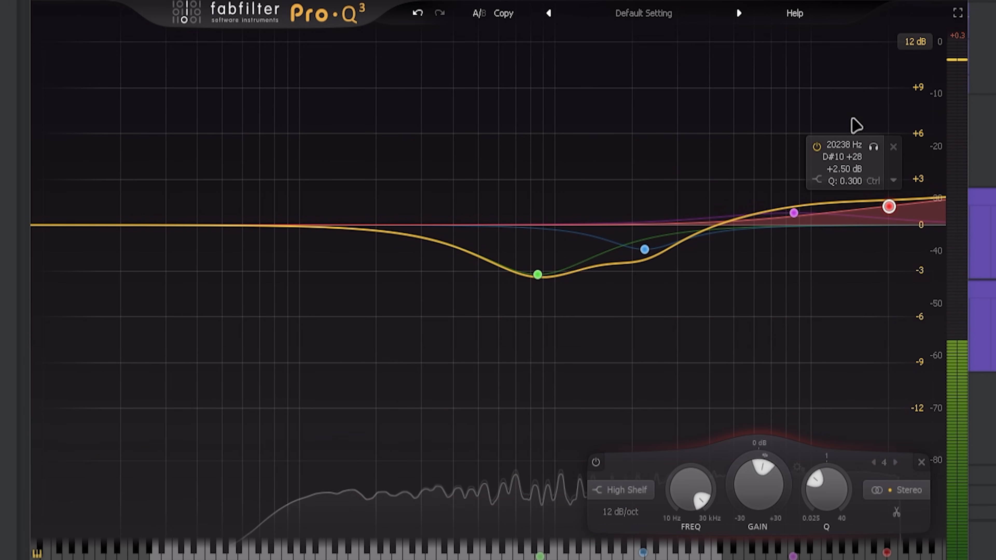
click(814, 153)
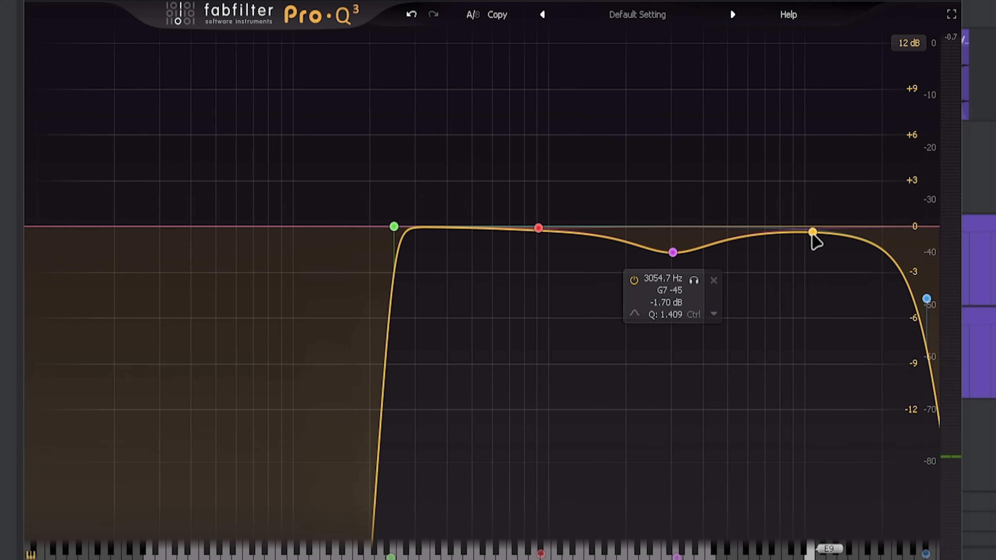
Try a gentle high shelf at 10750 Hz with +0.74 dB in Pro-Q 3, solo it, and remove it
drag(811, 228, 812, 225)
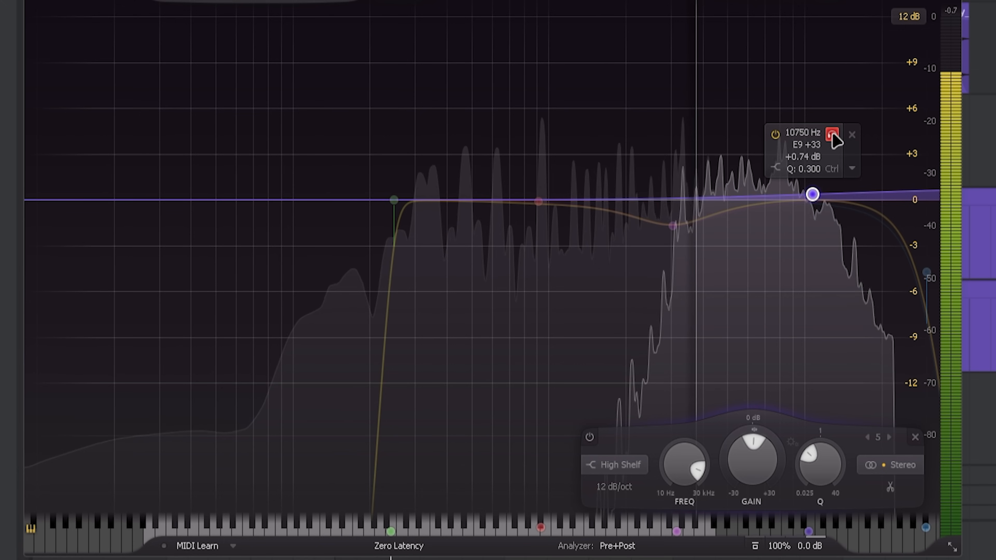
drag(833, 162, 823, 162)
click(844, 161)
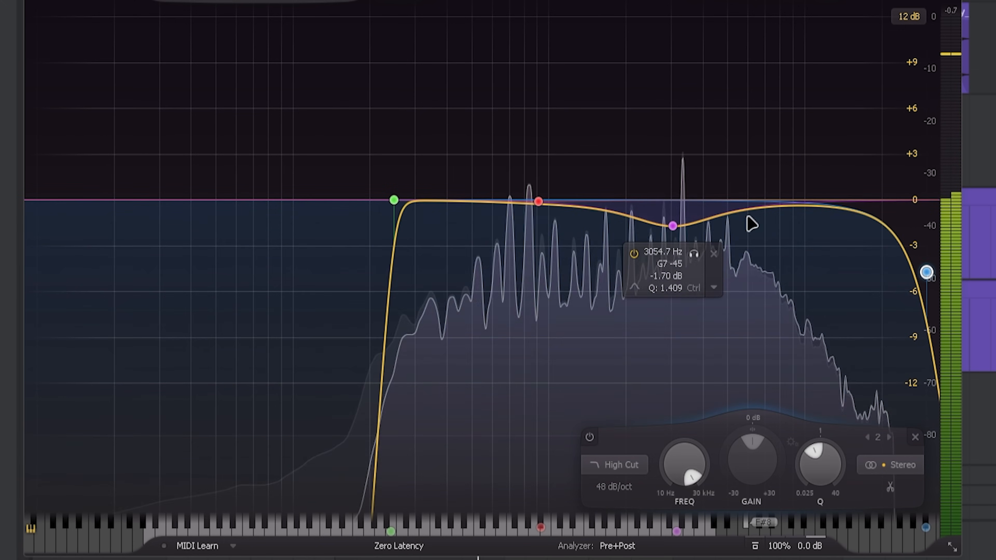
Add a bell cut in the upper highs of the Spotify track's Pro-Q 3 and toggle playback
drag(760, 214, 823, 270)
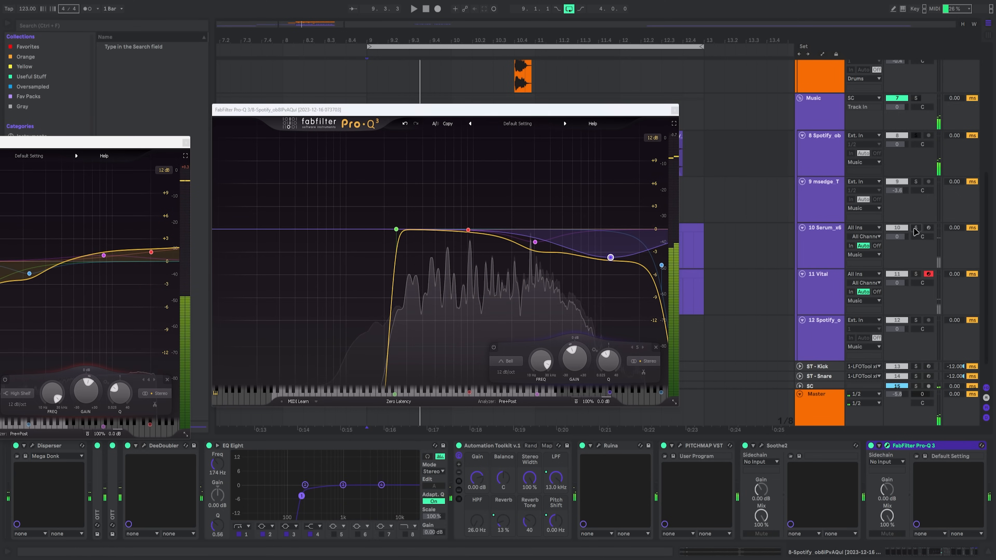
key(space)
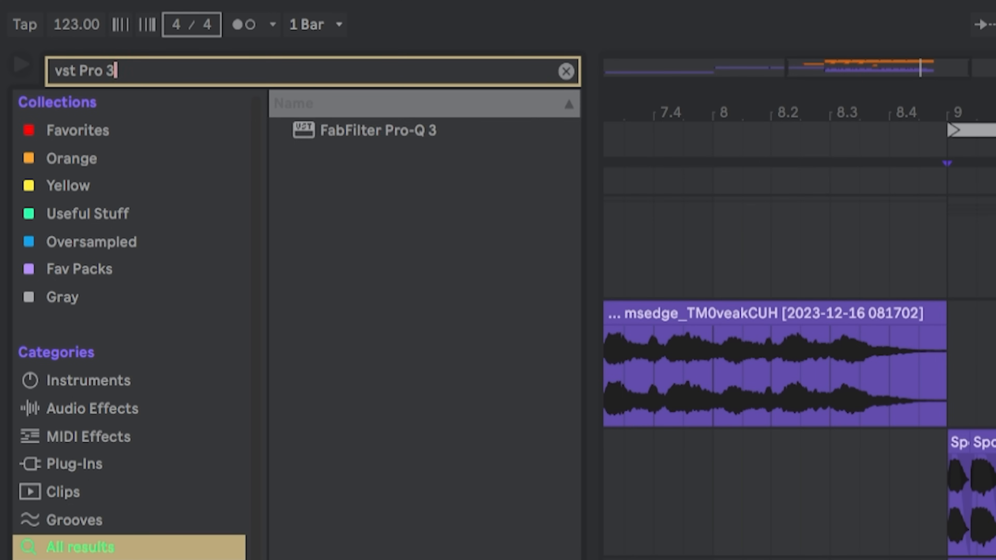
Load FabFilter Pro-Q 3 on the Serum track and shape a dynamic bell cut around 185 Hz at about -3.45 dB
key(Return)
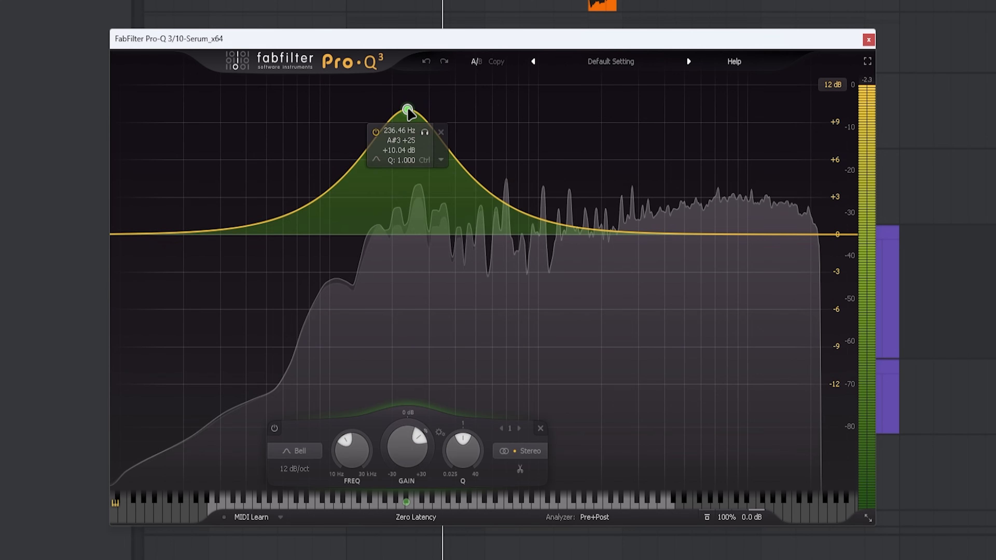
drag(407, 109, 401, 275)
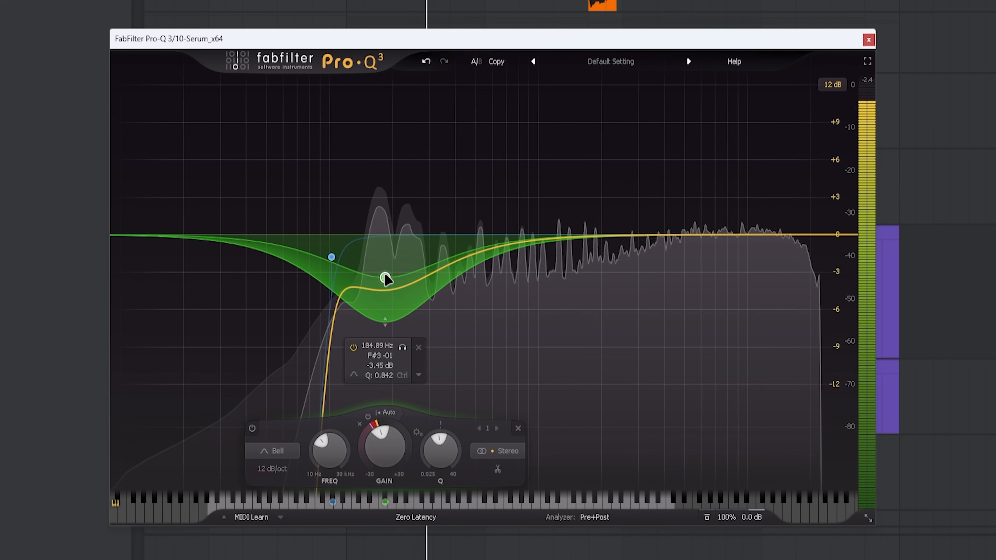
drag(384, 277, 386, 276)
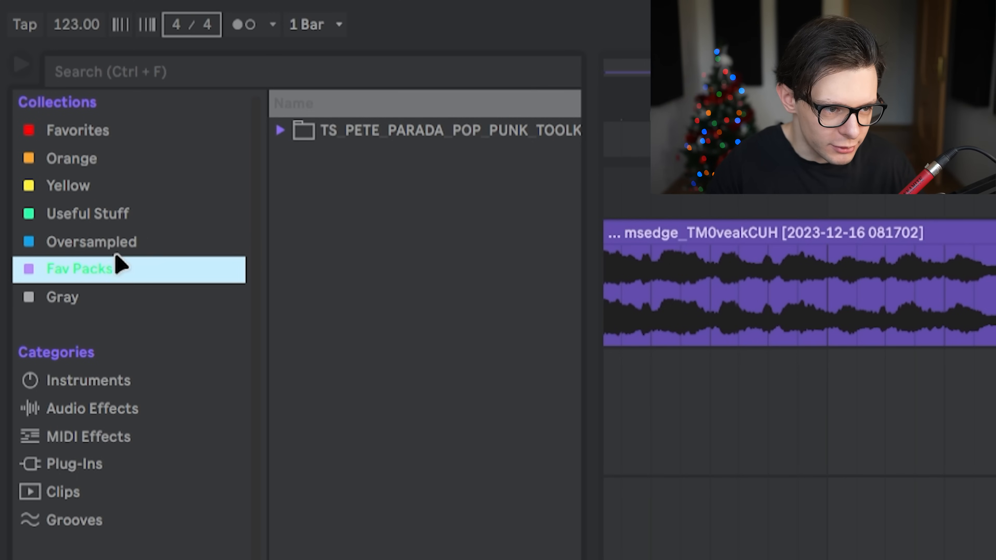
Look through the Oversampled, Favorites, Orange and Useful Stuff collections for the MiniMetersServer plug-in
click(119, 255)
click(64, 165)
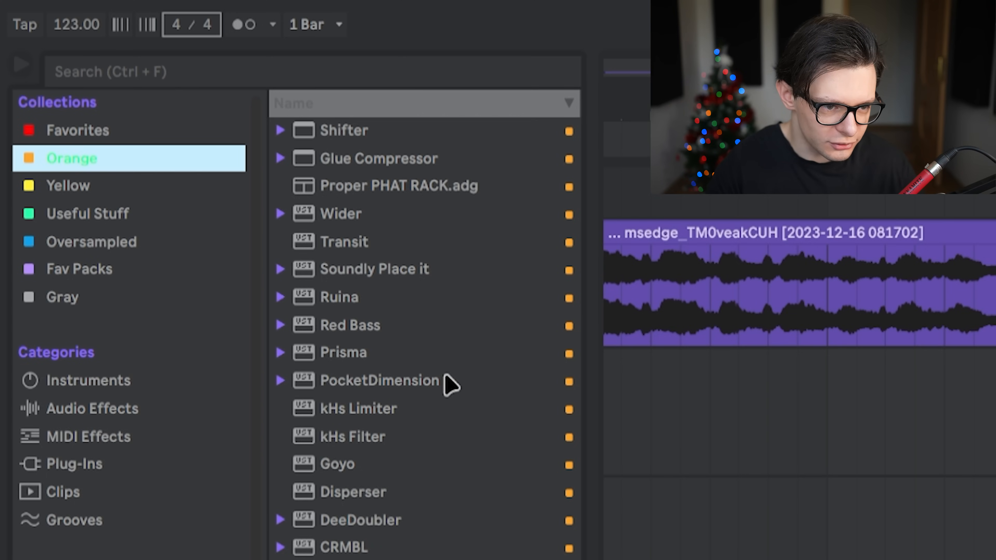
click(124, 135)
click(137, 162)
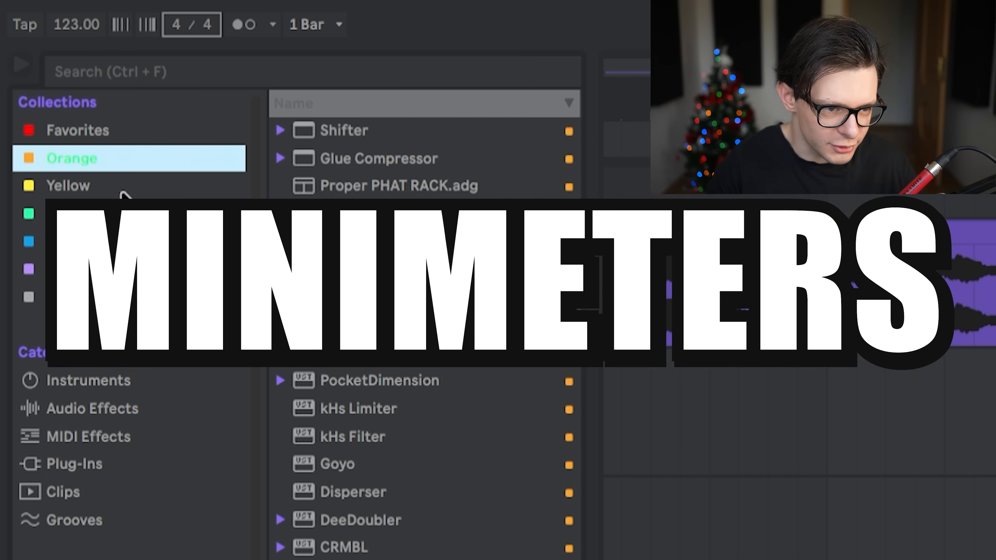
click(121, 213)
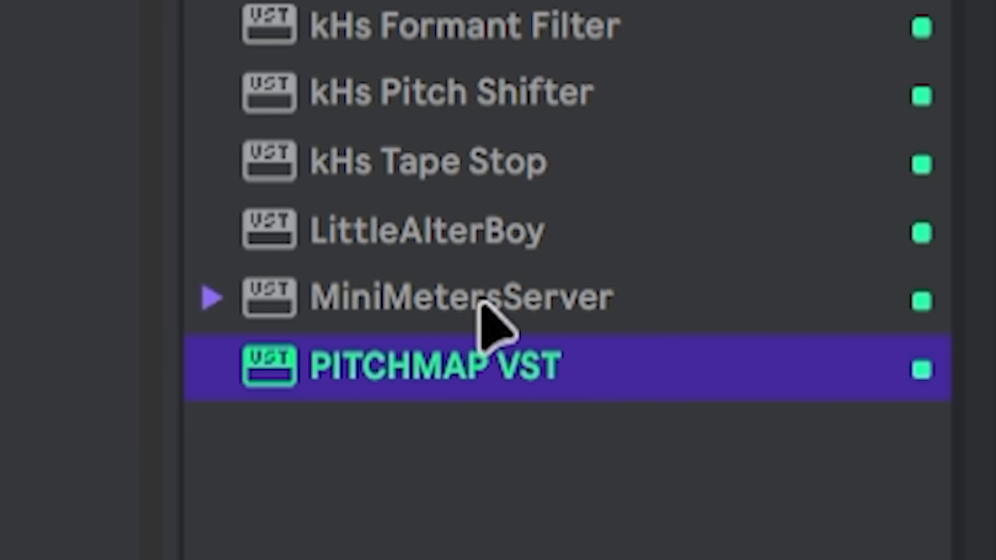
click(474, 312)
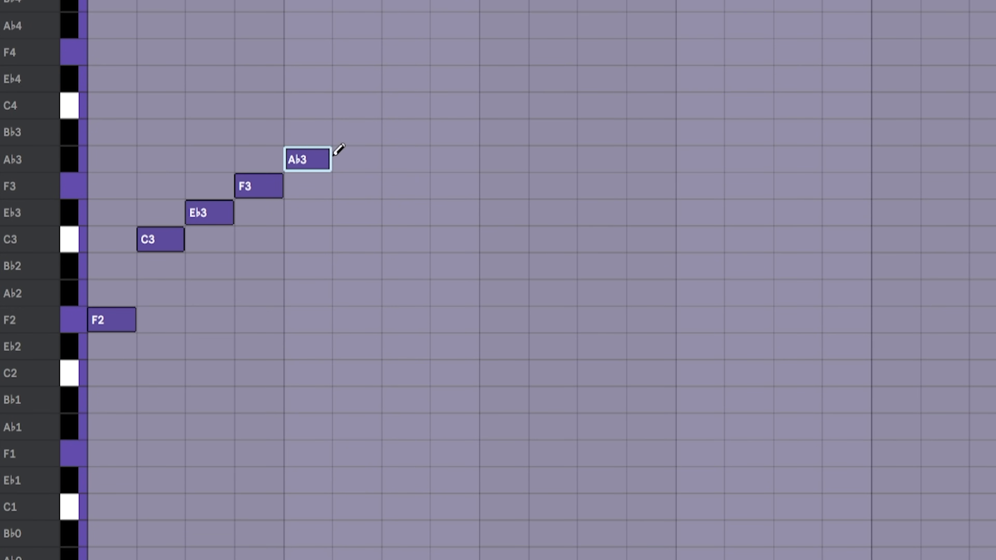
Continue the rising arpeggio up to Eb4 and load an ARP preset from Oversampled - PORTIFY in Serum
click(404, 79)
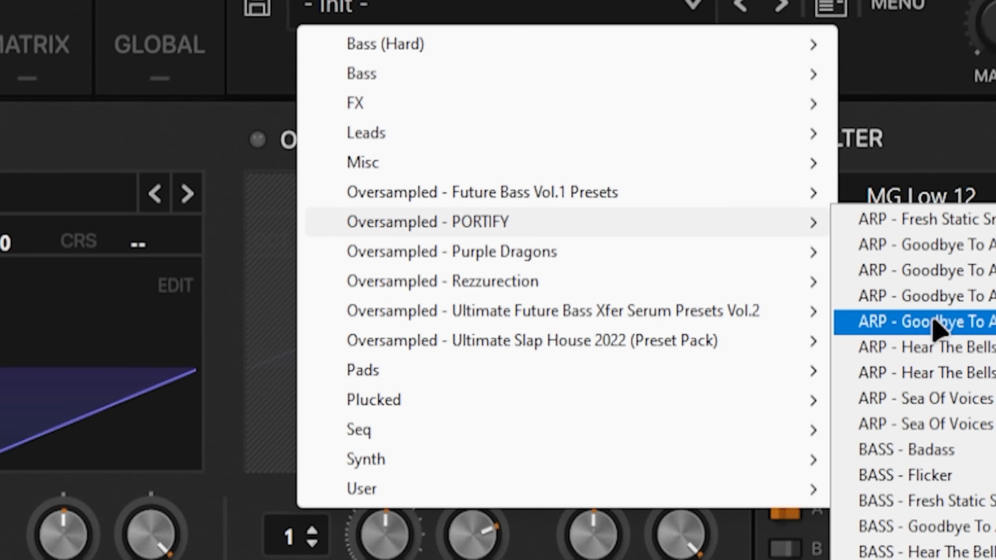
click(934, 425)
drag(483, 0, 487, 3)
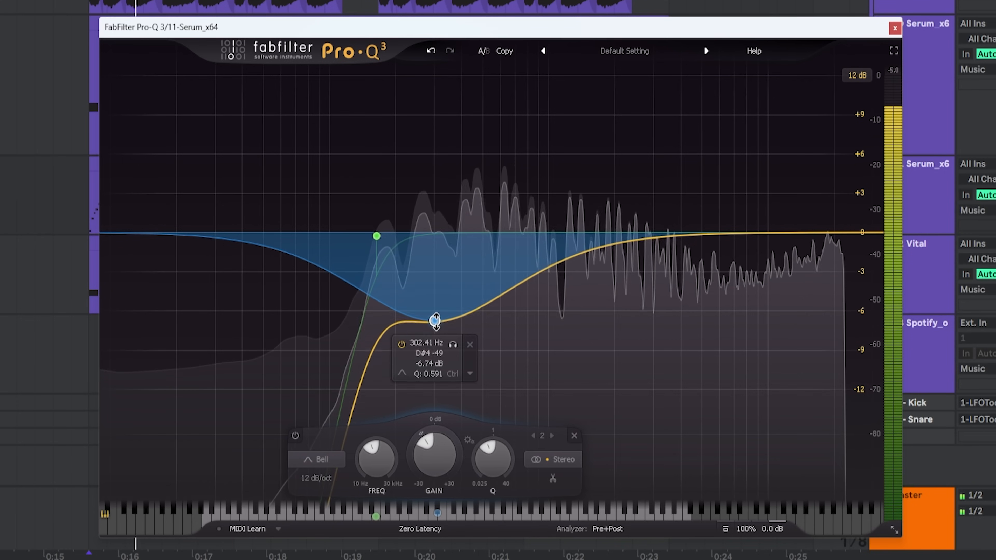
Reduce the depth of the wide bell cut near 302 Hz in the arpeggio track's Pro-Q 3
drag(442, 333, 437, 299)
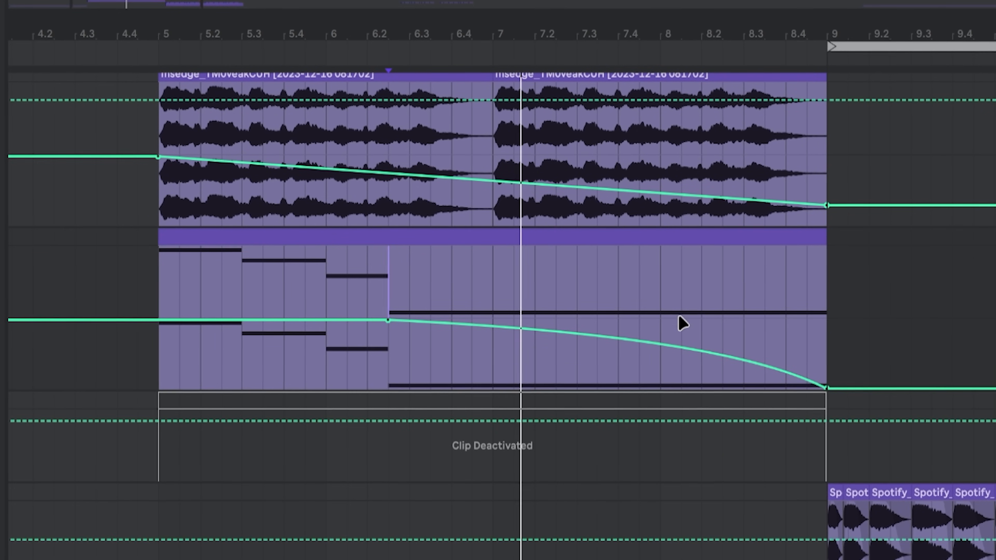
Move the end point of the curved falling automation slightly before bar 9 and reactivate the deactivated clip below
drag(827, 388, 786, 389)
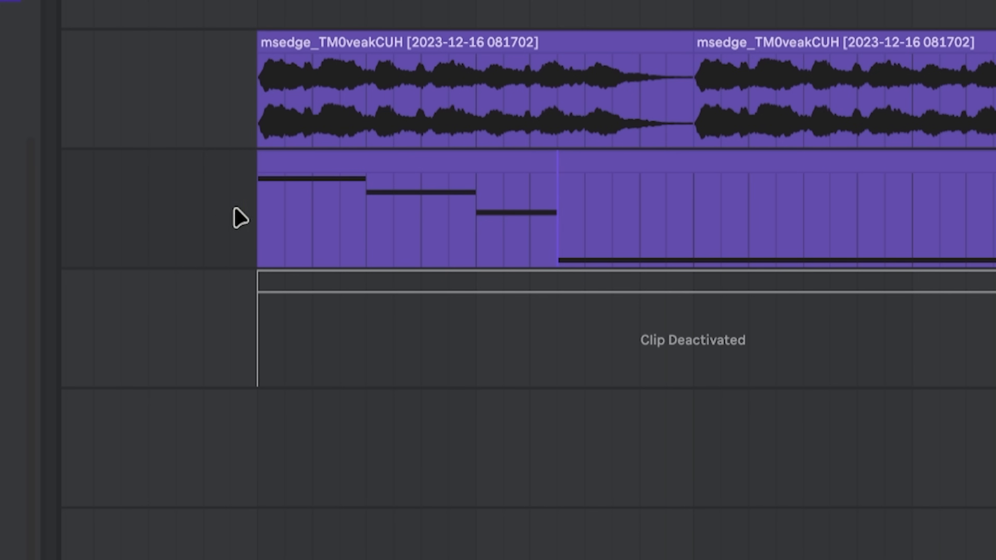
click(340, 292)
key(0)
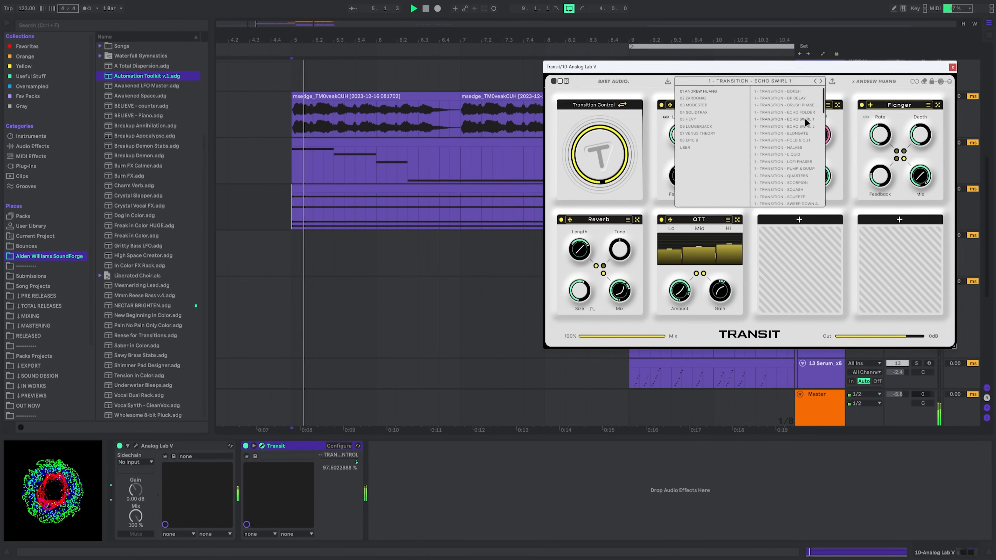
Delete the first half of the chord clip on the second Analog Lab track and show Analog Lab's liked presets
click(956, 66)
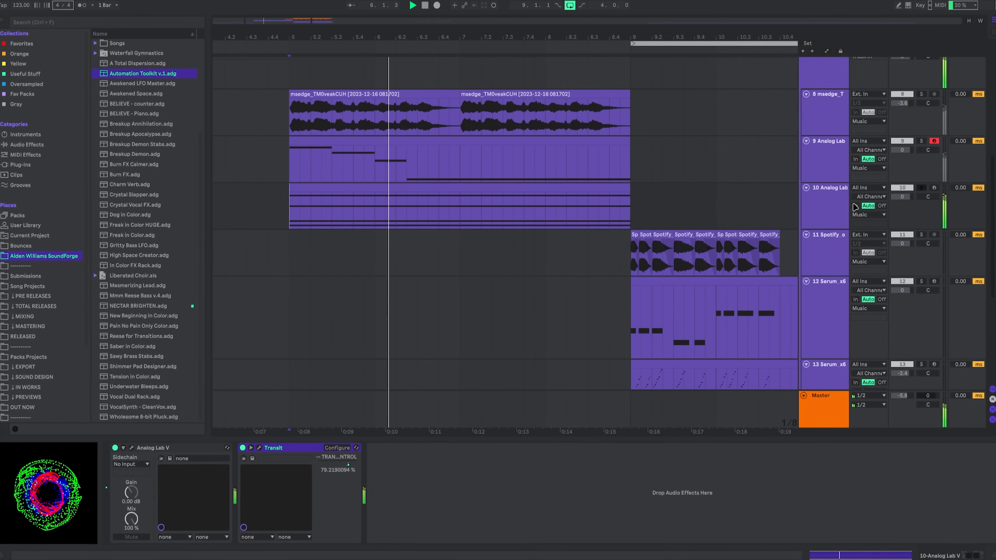
drag(459, 187, 799, 204)
key(Delete)
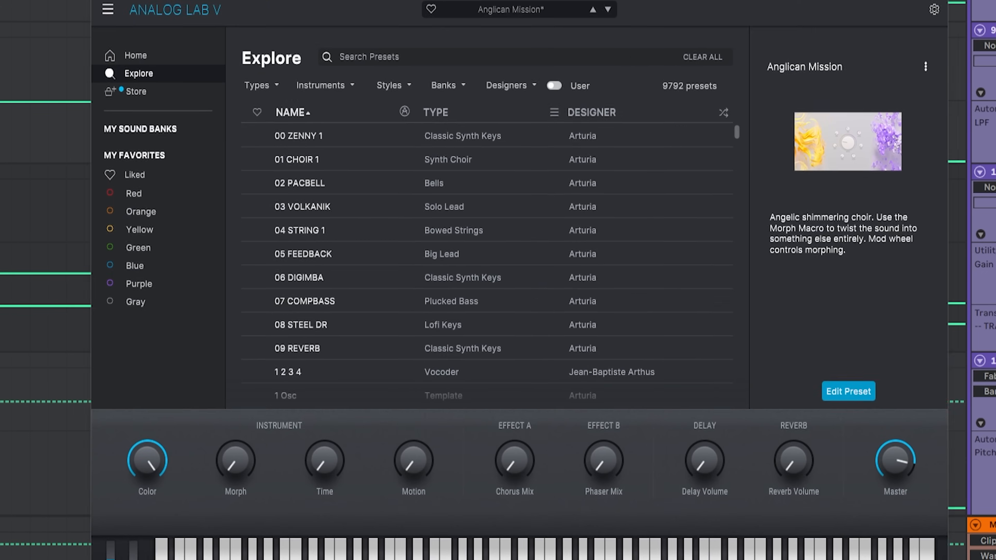
click(117, 178)
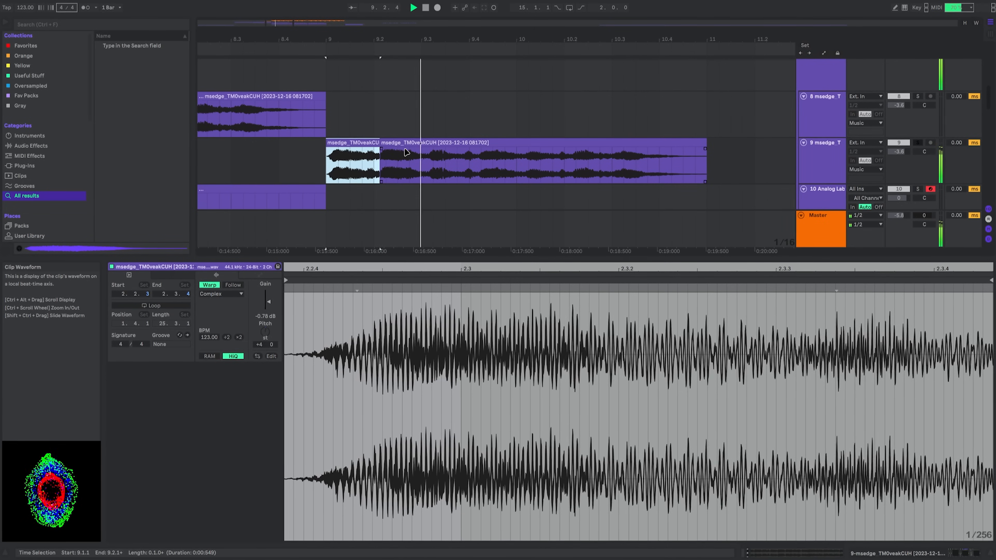
Audition the sliced msedge clip on track 9 and shift the boundary after its first slice slightly later
key(space)
key(space)
drag(379, 146, 395, 151)
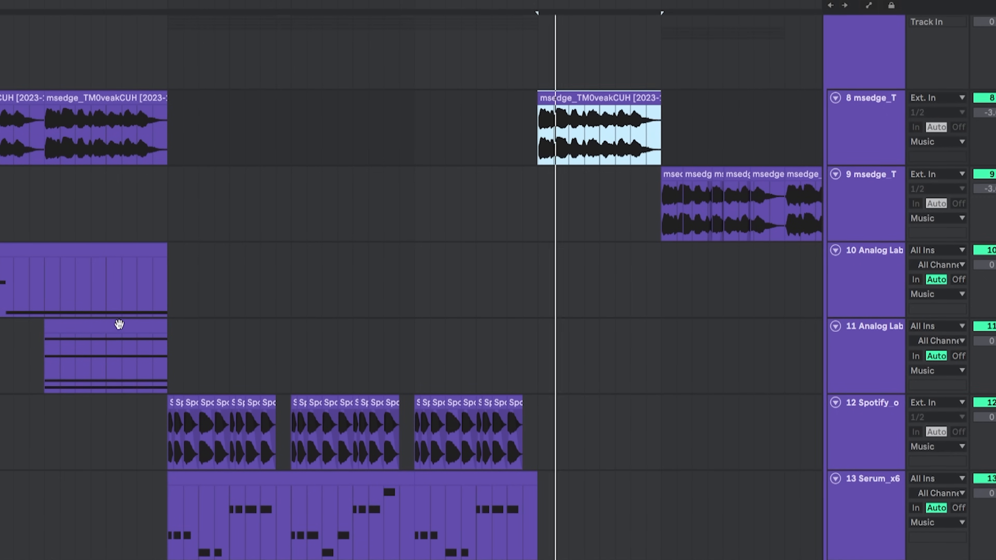
Copy the chord clip below the selected msedge clip, finish a sixteenth-note F4, Eb4, C4, F3 run and delete the held chord notes
drag(118, 324, 613, 345)
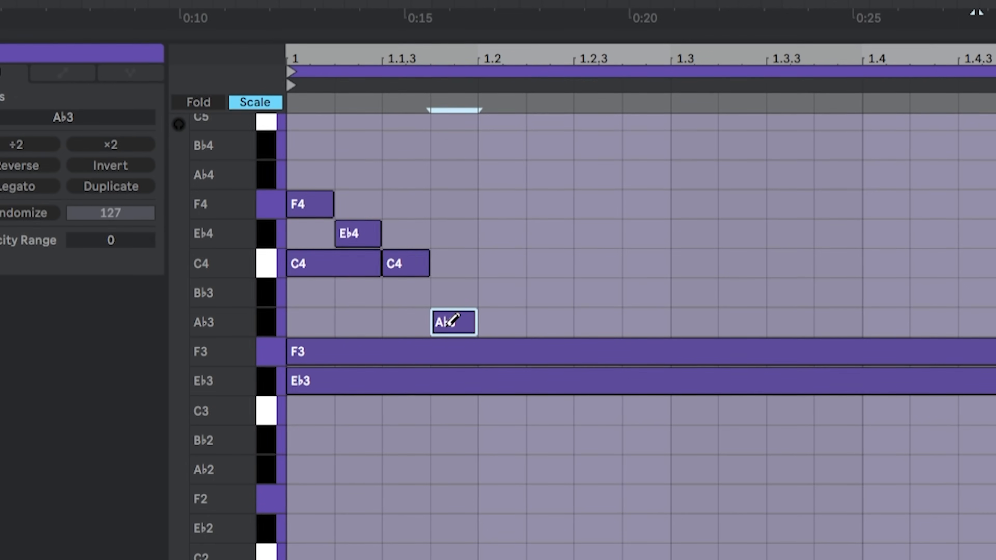
drag(446, 321, 447, 332)
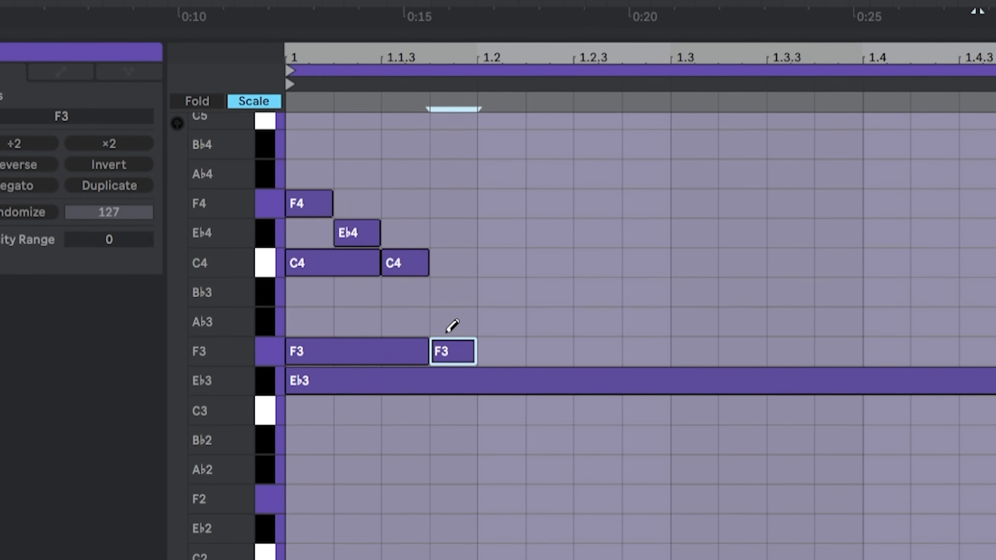
drag(308, 410, 289, 261)
key(Delete)
Repeat the four-note descending pattern across the full length of the Analog Lab clip and select the clip
key(ctrl+a)
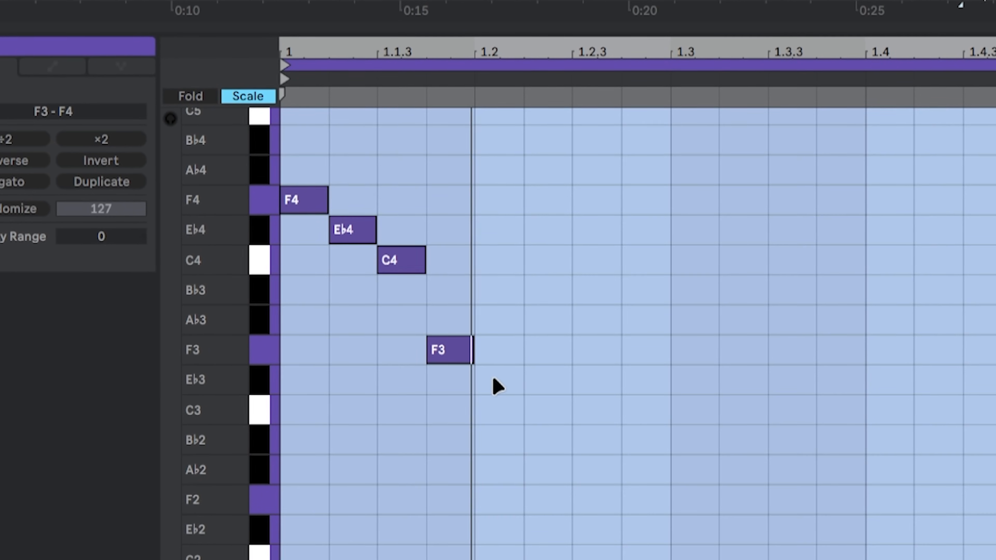
drag(493, 385, 338, 255)
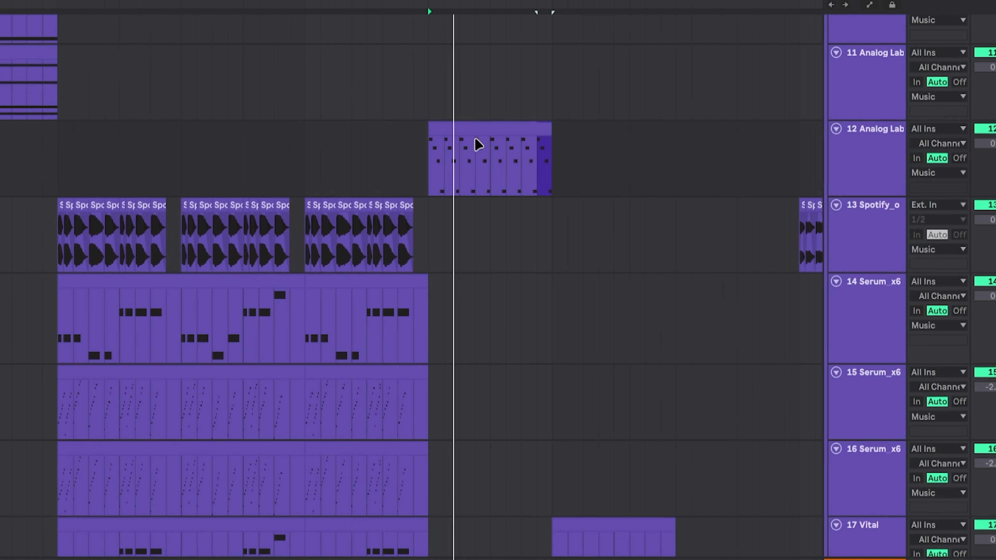
click(473, 136)
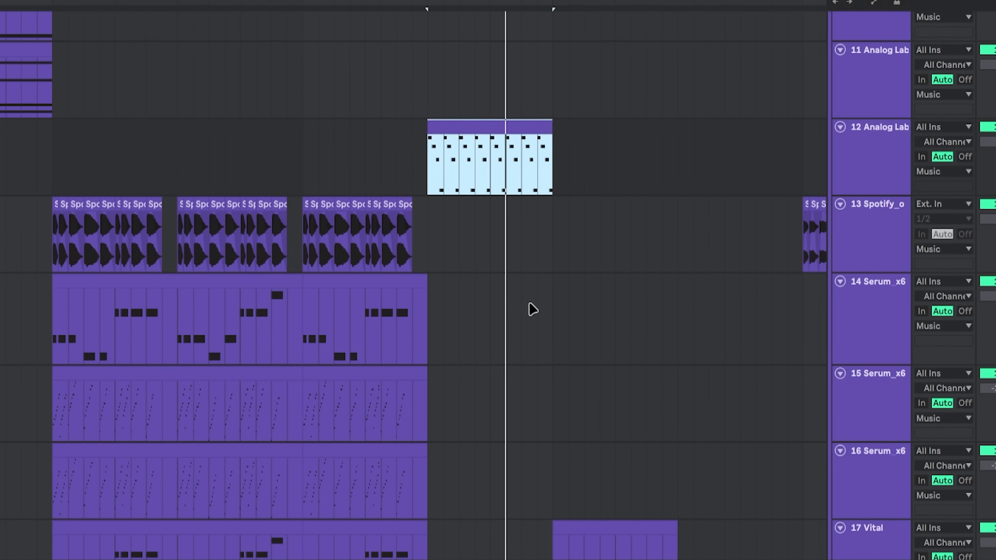
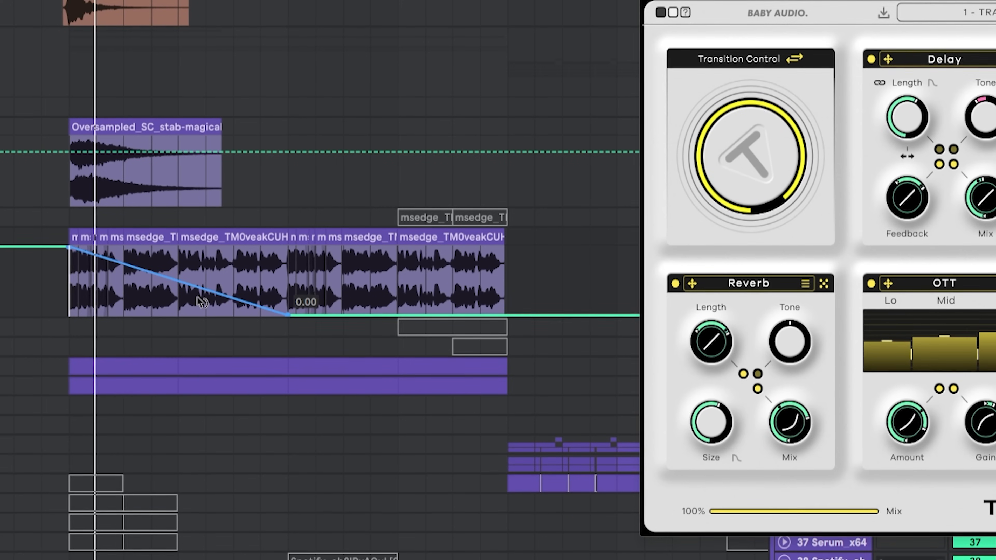
Bend the falling Transit automation over the chopped msedge clips upward so it drops late, and select the arpeggio clip below
drag(196, 286, 196, 261)
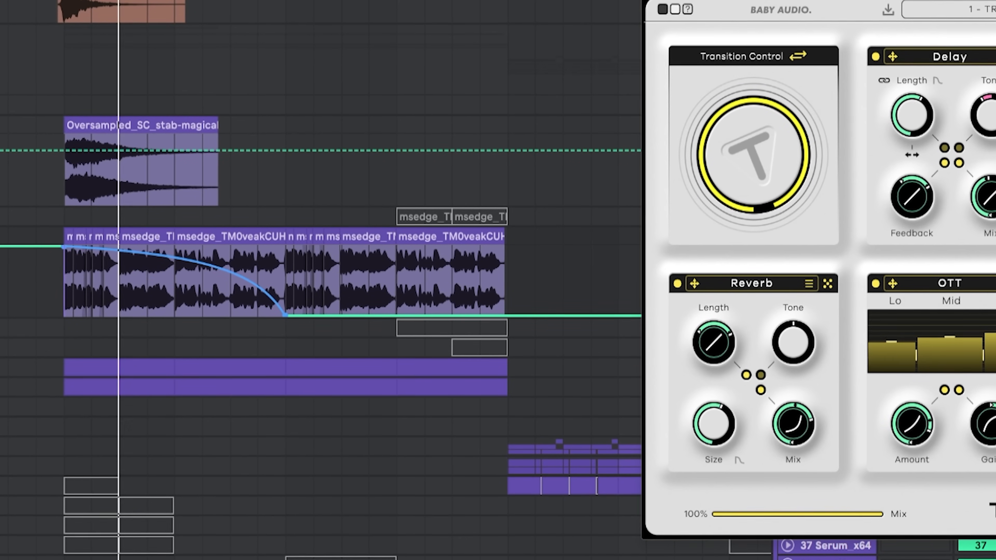
scroll(158, 370, up, 1)
scroll(157, 371, up, 3)
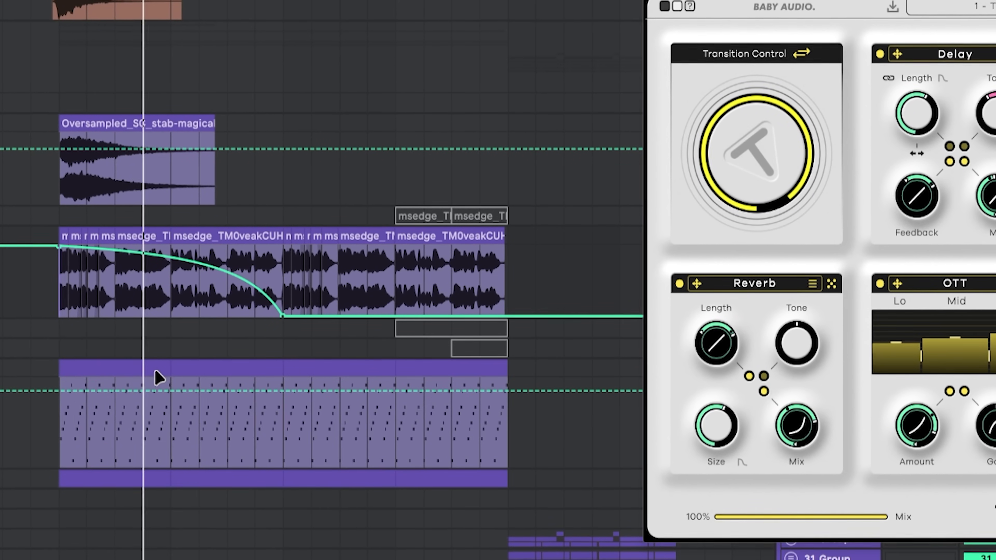
click(151, 370)
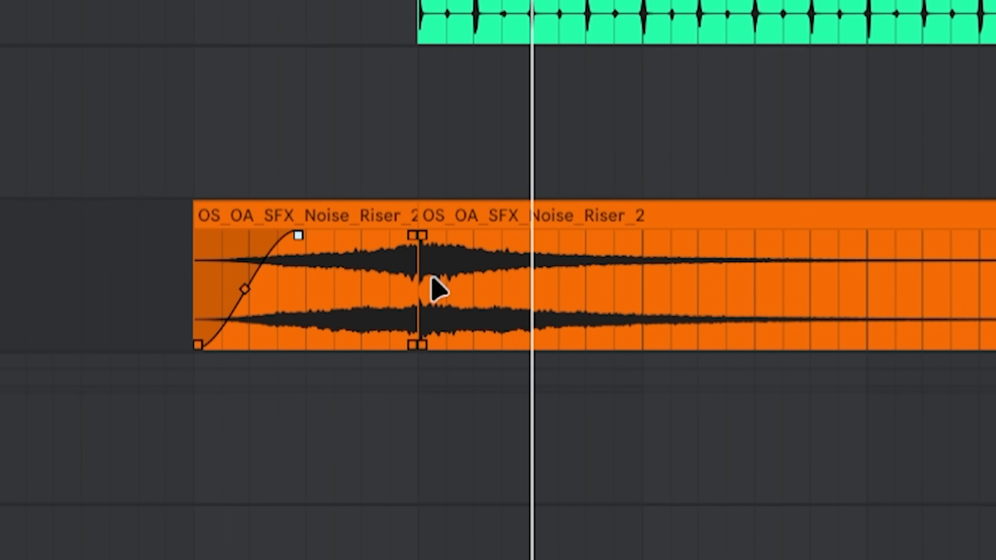
click(487, 324)
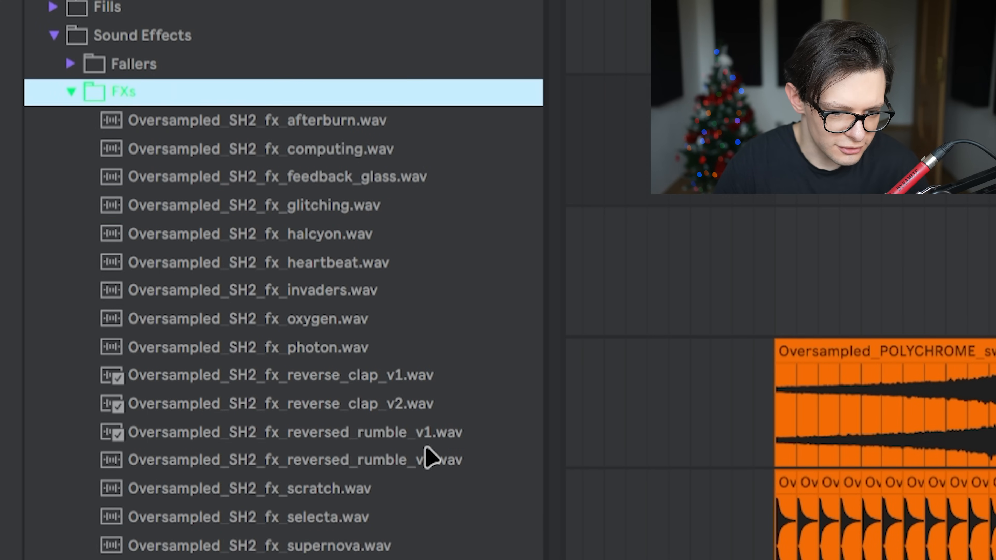
Audition the reverse clap and reversed rumble samples in the Oversampled SH2 FXs folder
click(422, 444)
click(358, 388)
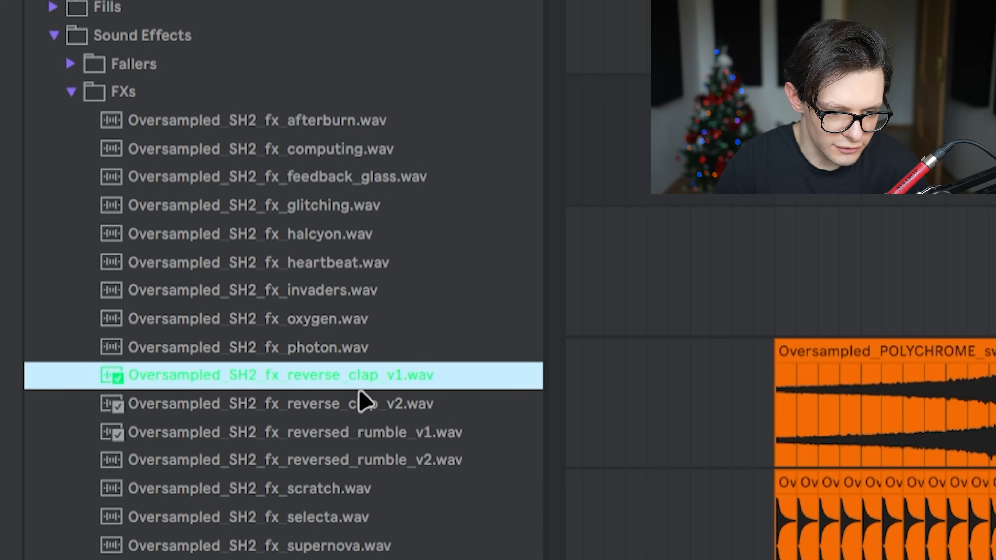
click(393, 402)
click(385, 444)
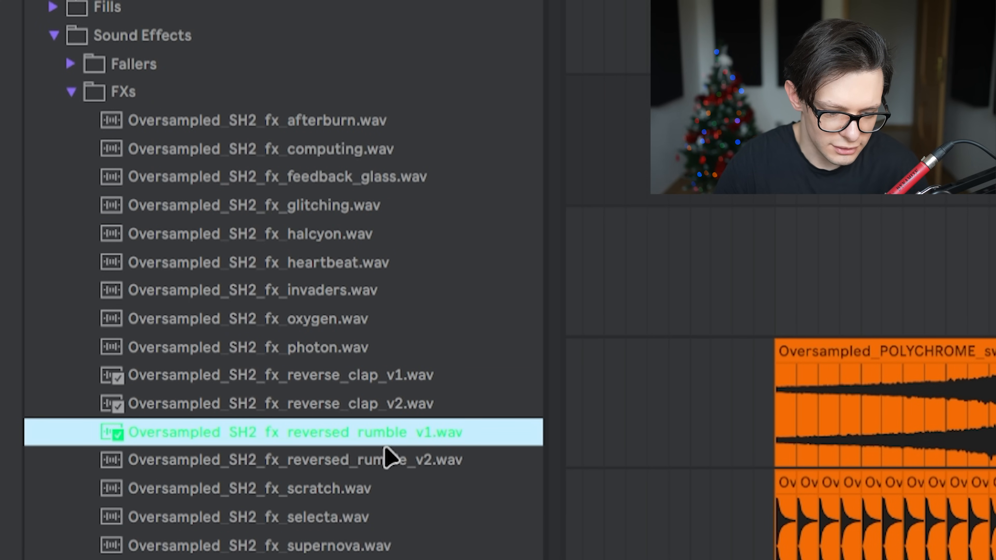
click(410, 379)
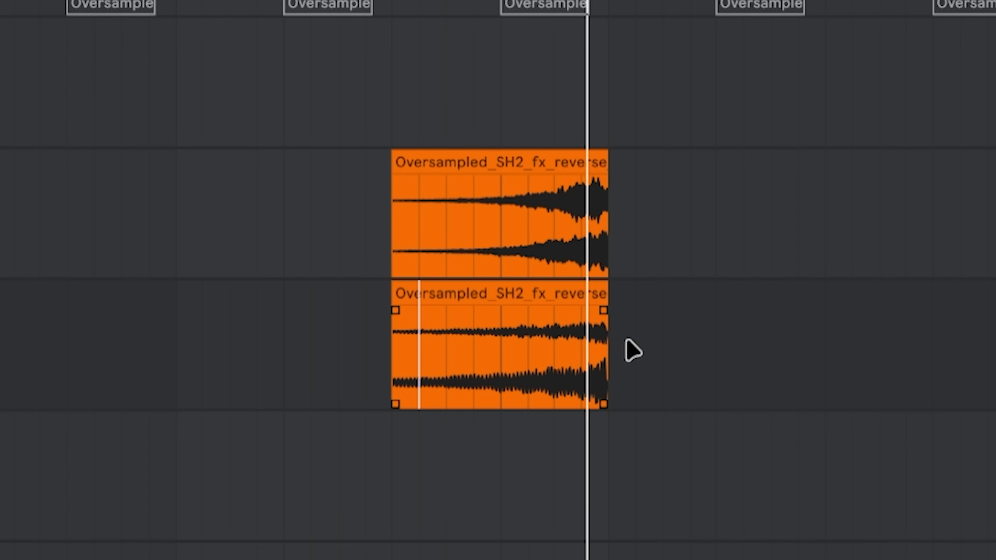
Browse the Oversampled SH2 tops loops down to the dubstep exotic samples
key(alt+plus)
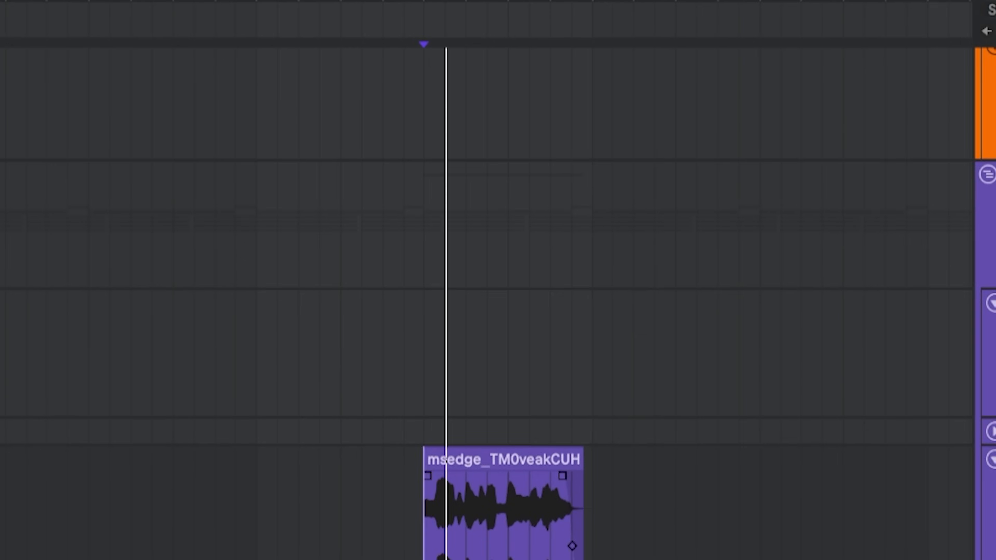
scroll(434, 456, down, 5)
scroll(433, 456, up, 3)
scroll(433, 456, down, 3)
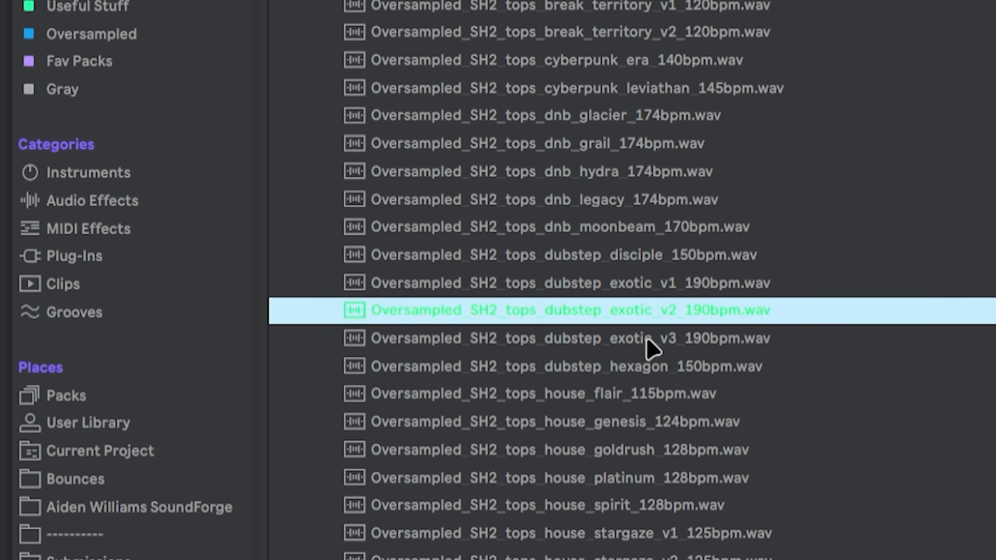
Audition more Oversampled SH2 tops loops, place the tearout devastation 140bpm loop across bars 33 to 37, and select its clip
click(647, 339)
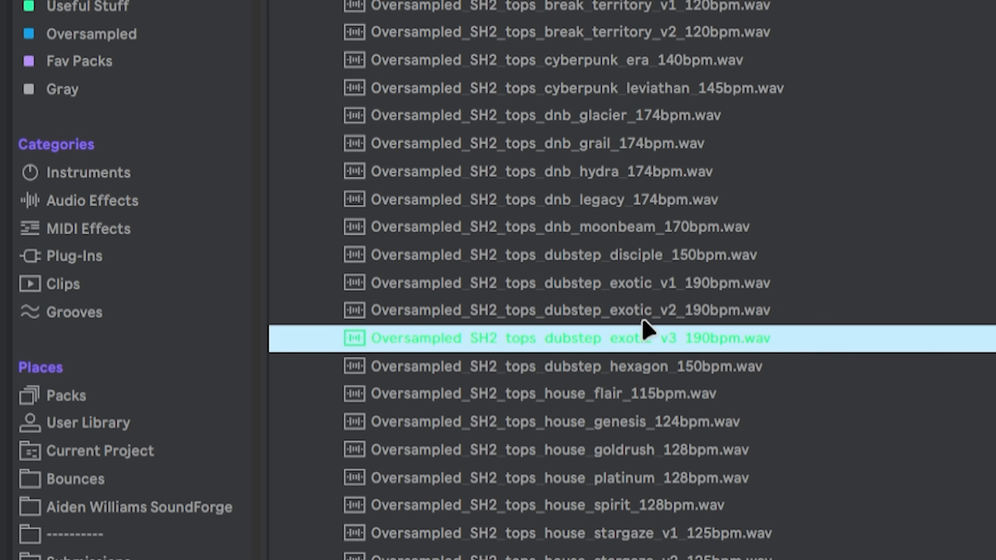
click(637, 290)
scroll(599, 504, down, 3)
click(599, 495)
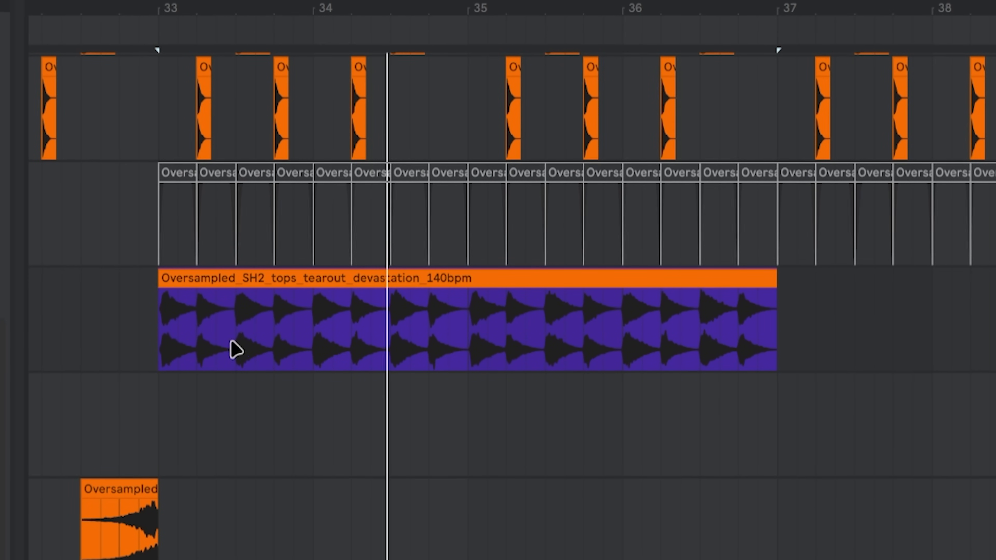
click(249, 279)
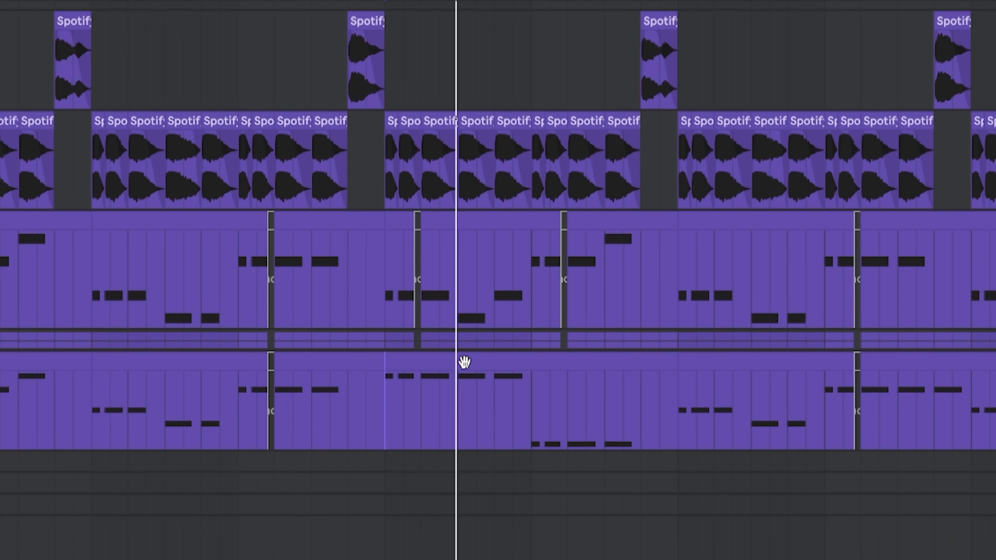
Copy the Vital clip's two-bar melody at bar 31 onto the Serum track under the Spotify chops and play it back
double_click(395, 344)
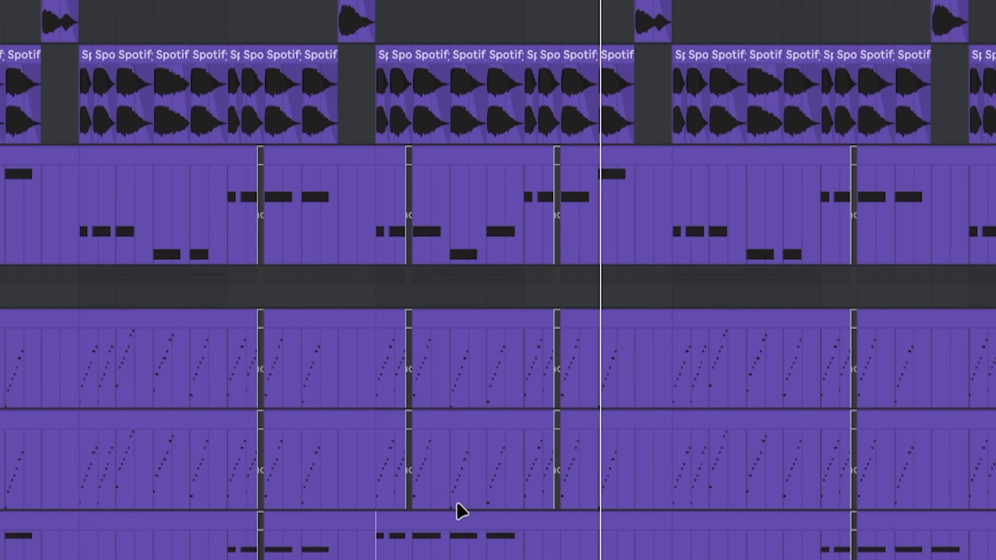
drag(459, 517, 453, 241)
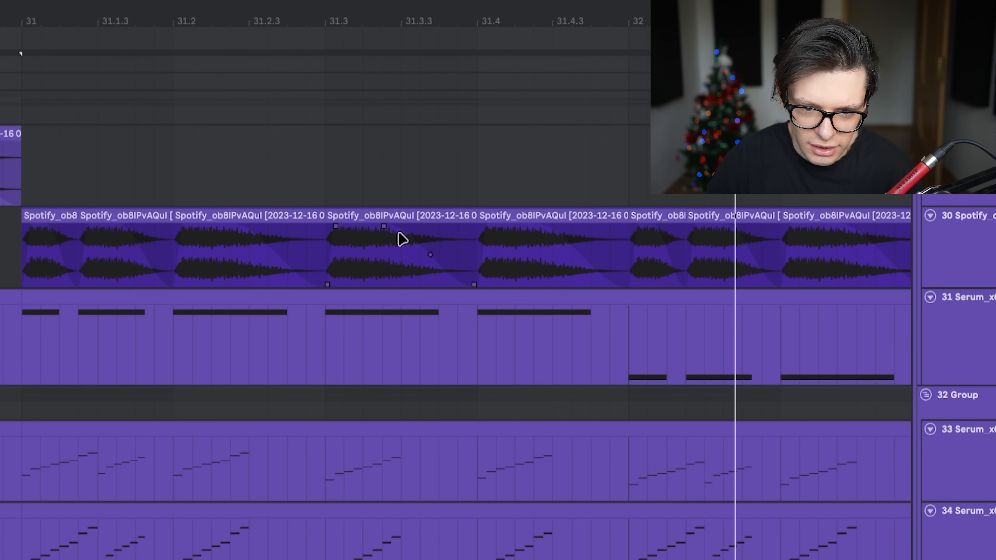
key(space)
drag(378, 285, 417, 307)
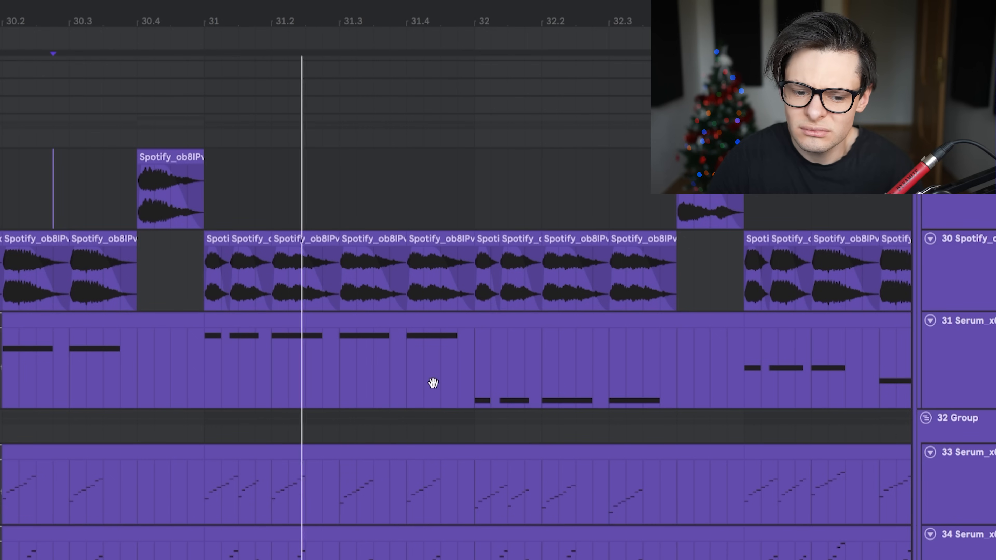
drag(434, 383, 424, 383)
scroll(427, 382, down, 5)
Replace the Serum melody at bars 31 to 33 with the Vital pattern of five low and four high notes, and select the matching Spotify chops
drag(508, 376, 486, 362)
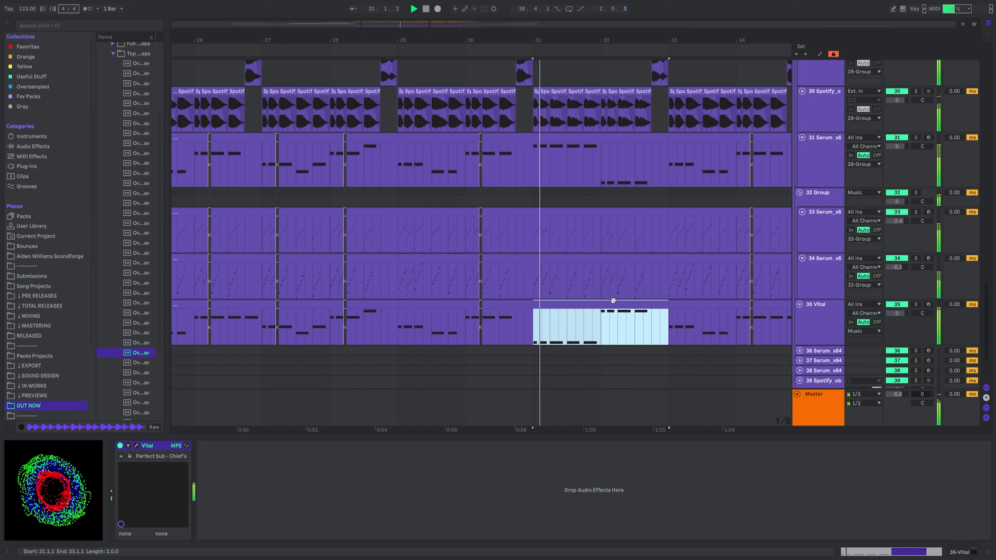
click(616, 163)
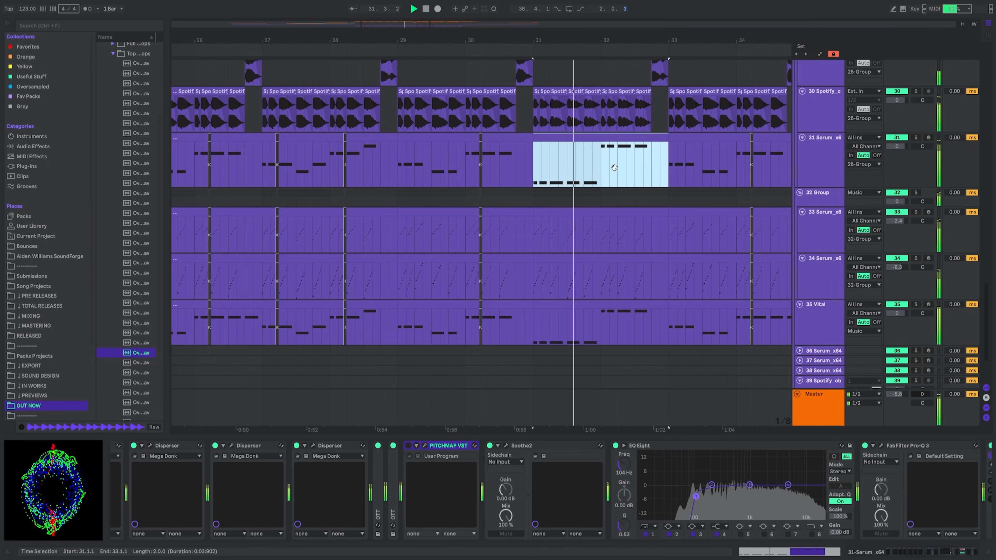
drag(615, 168, 594, 164)
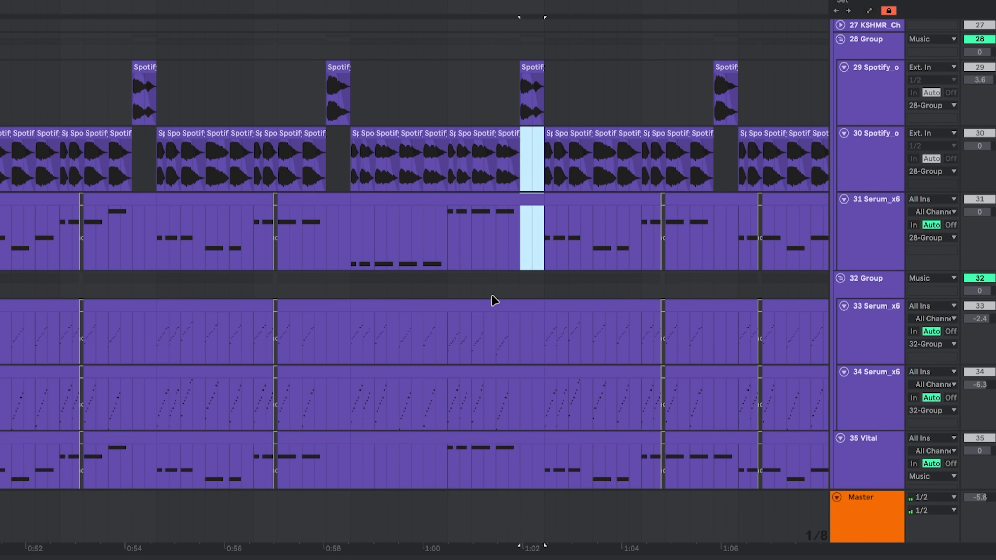
drag(493, 301, 445, 477)
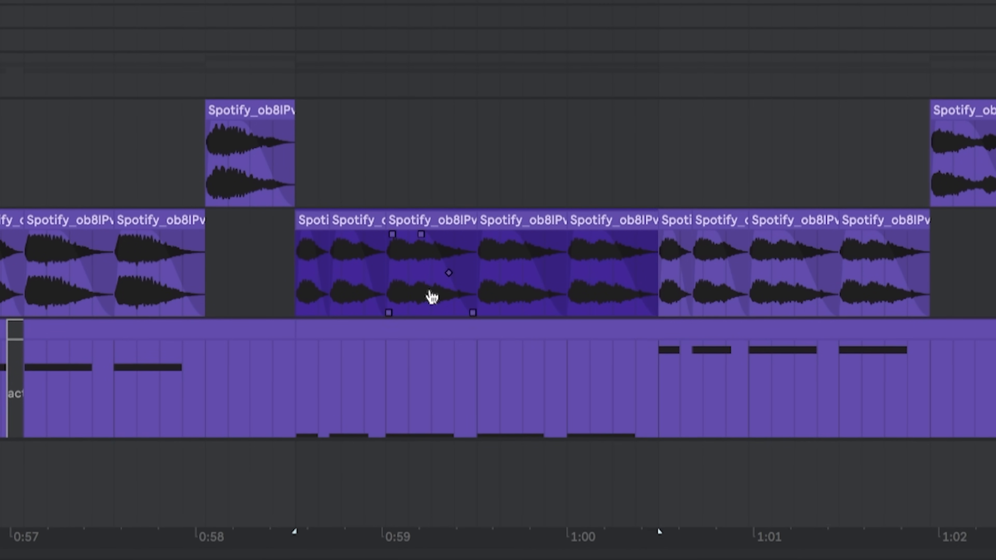
click(362, 298)
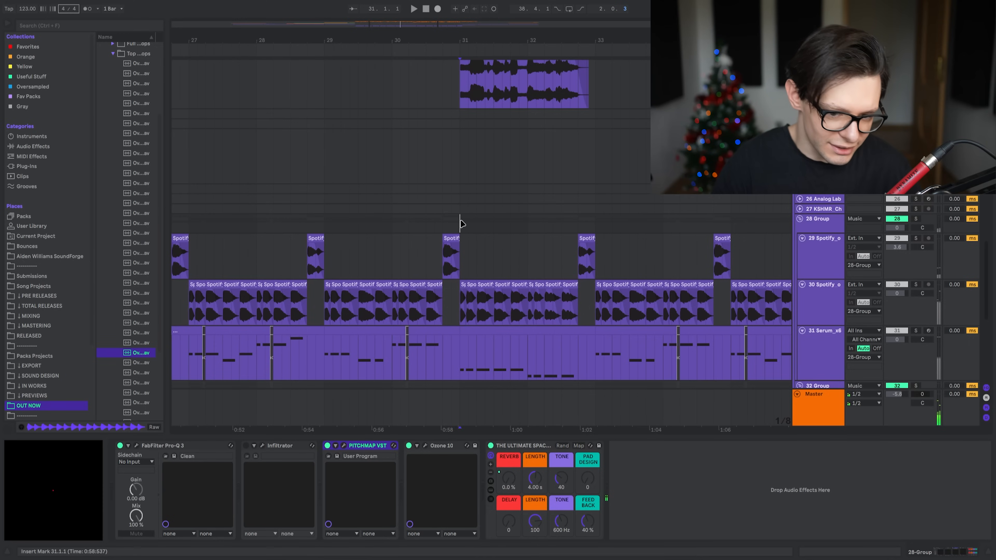
Add FabFilter Pro-Q 3 to the end of the 28 Group's effect chain and open it
text(pro-q 3)
key(Down)
key(Return)
key(Escape)
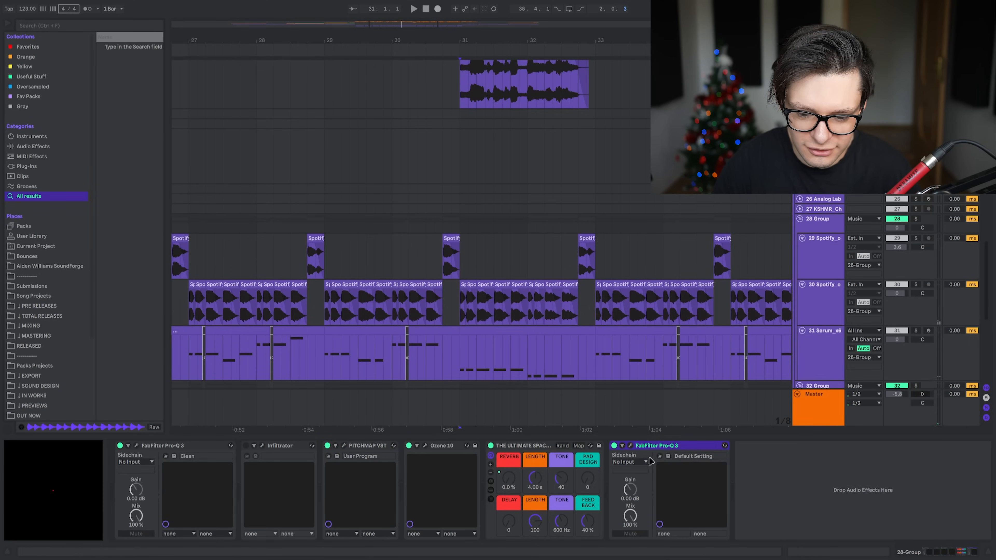
click(630, 445)
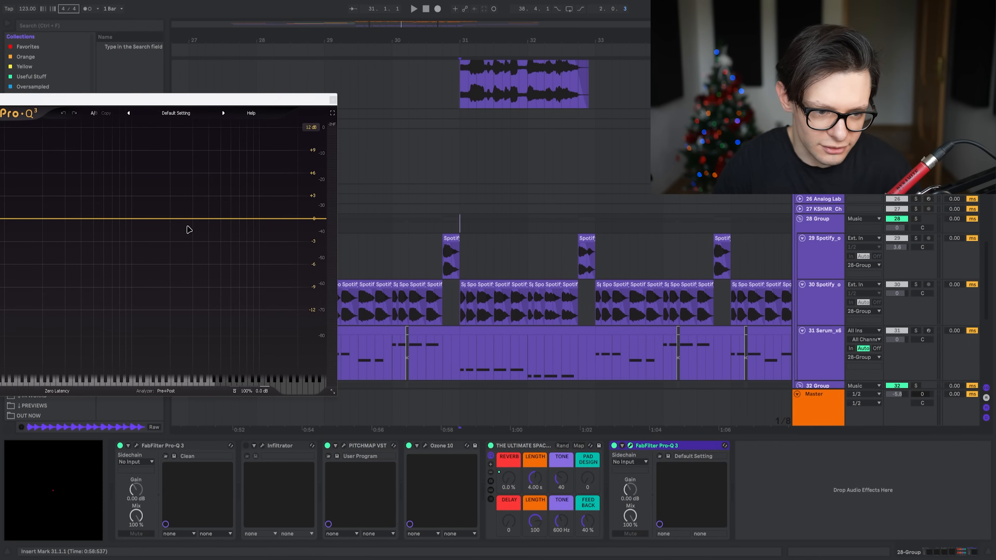
Check the msedge clip at bar 31 and shape a Mid-channel bell cut in Pro-Q 3 at 2526.6 Hz, -7.17 dB, Q 0.574, pulling down a lower point
click(450, 86)
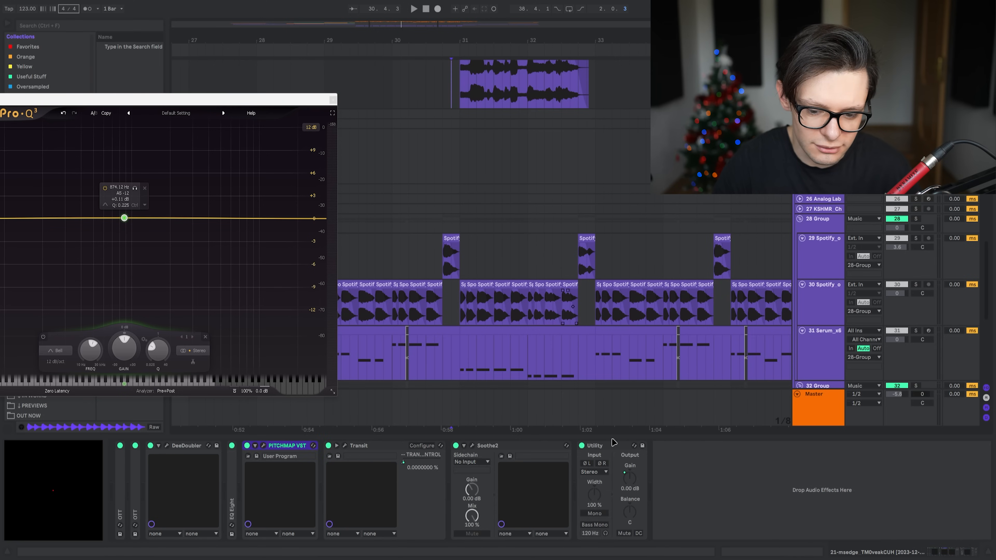
click(469, 224)
click(462, 96)
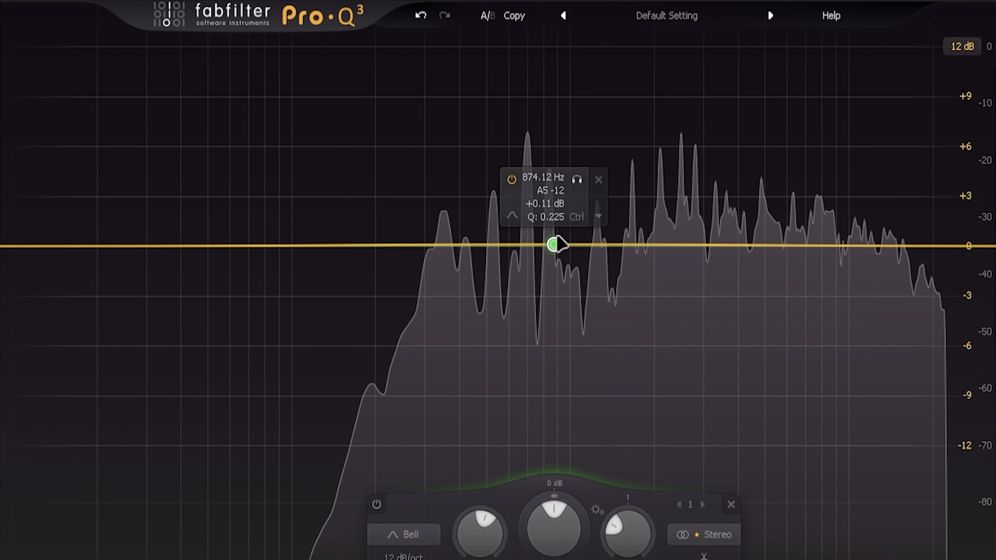
drag(124, 218, 106, 150)
drag(519, 95, 685, 247)
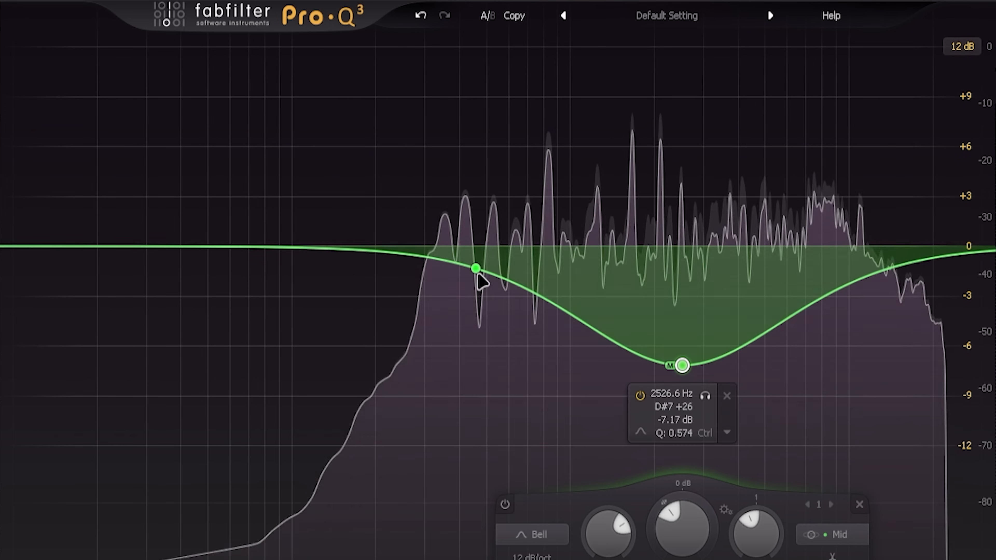
drag(476, 276, 475, 312)
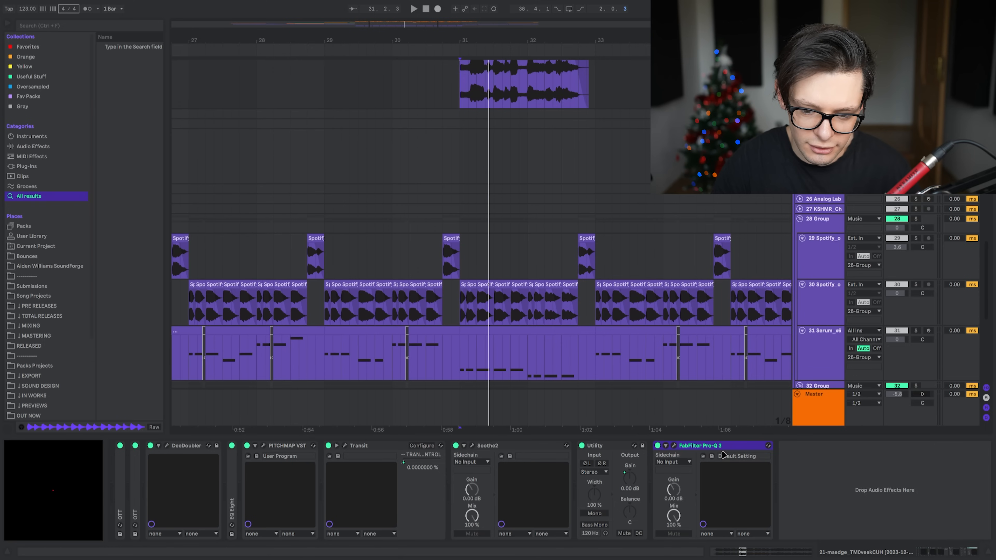
Play the 28 Group from bar 31 and compare it with and without its Pro-Q 3
click(461, 224)
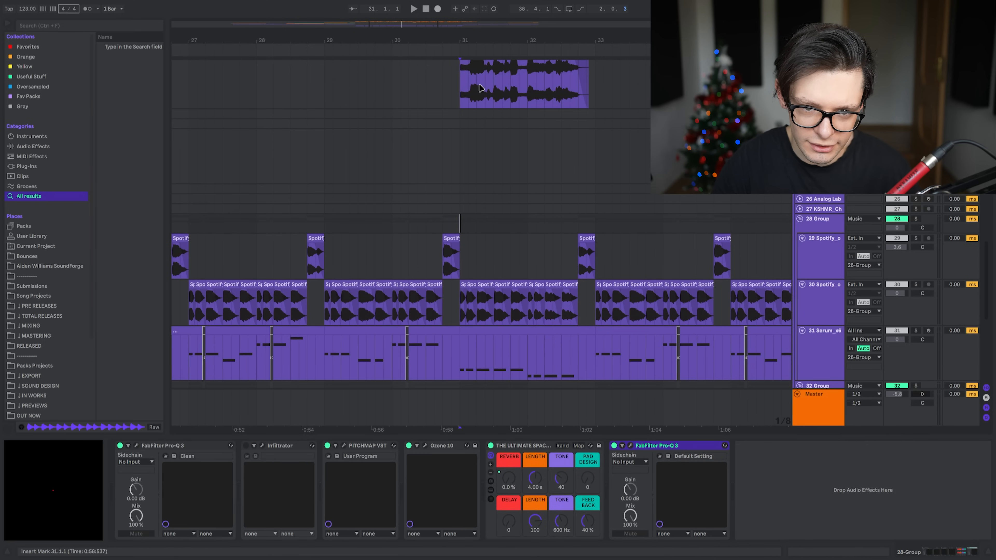
key(space)
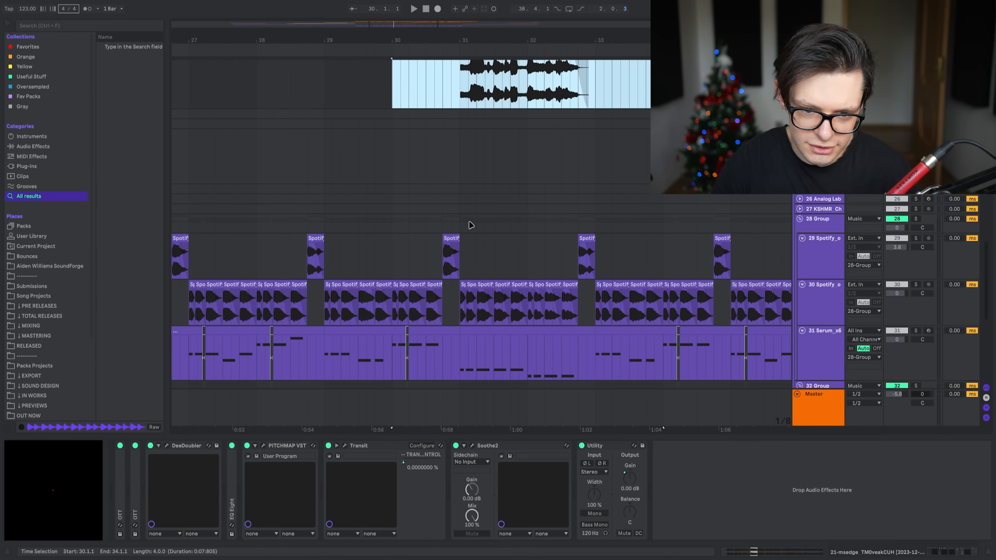
click(630, 446)
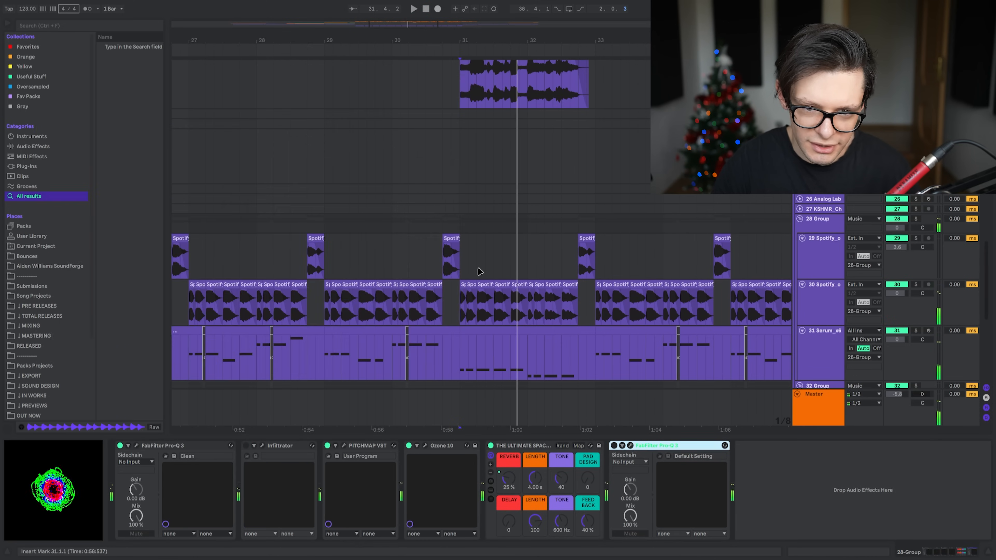
click(630, 446)
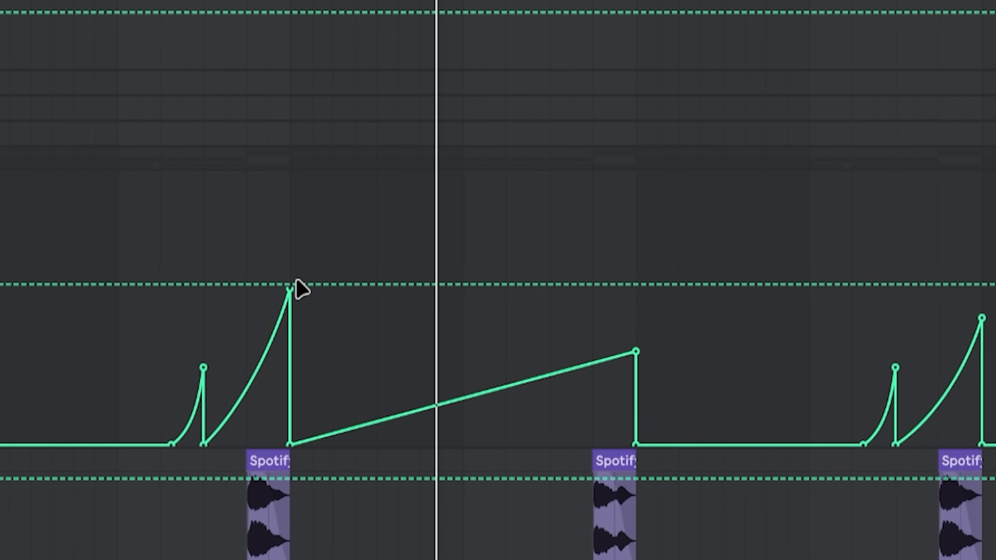
Automate the 28 Group's Pro-Q 3 Gain Scale as a raised plateau across bars 31 to 33
click(272, 279)
click(289, 284)
mouse_move(310, 284)
mouse_down()
mouse_move(310, 202)
mouse_move(288, 172)
mouse_up()
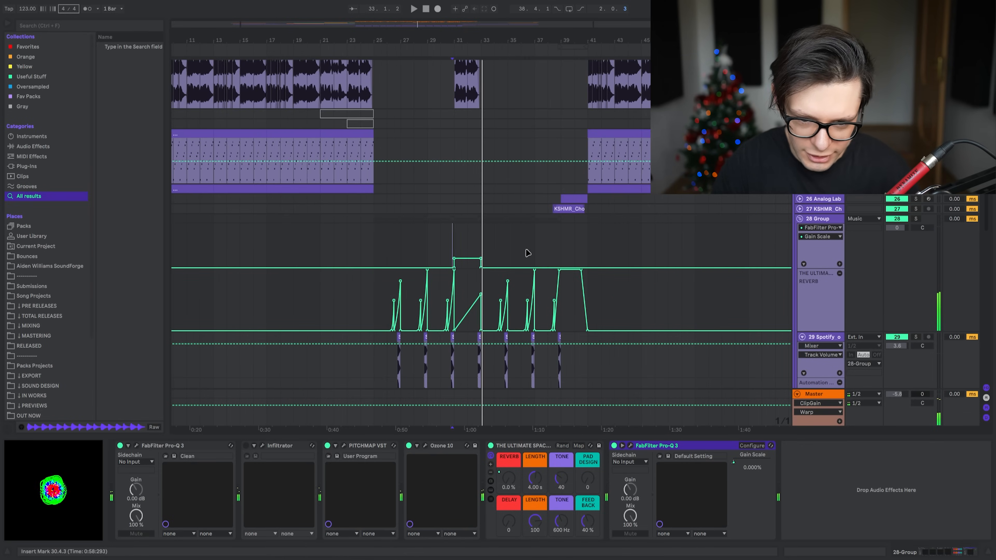
Reactivate the V_RIOT_vocal_hey_03 clip at 30.4 and play the lead-in to bar 31
click(349, 234)
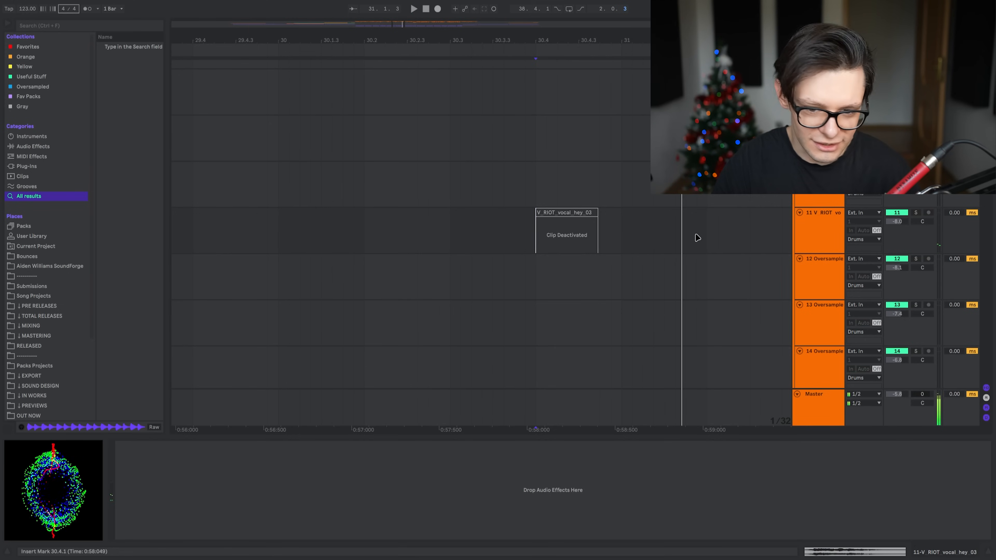
drag(664, 236, 487, 233)
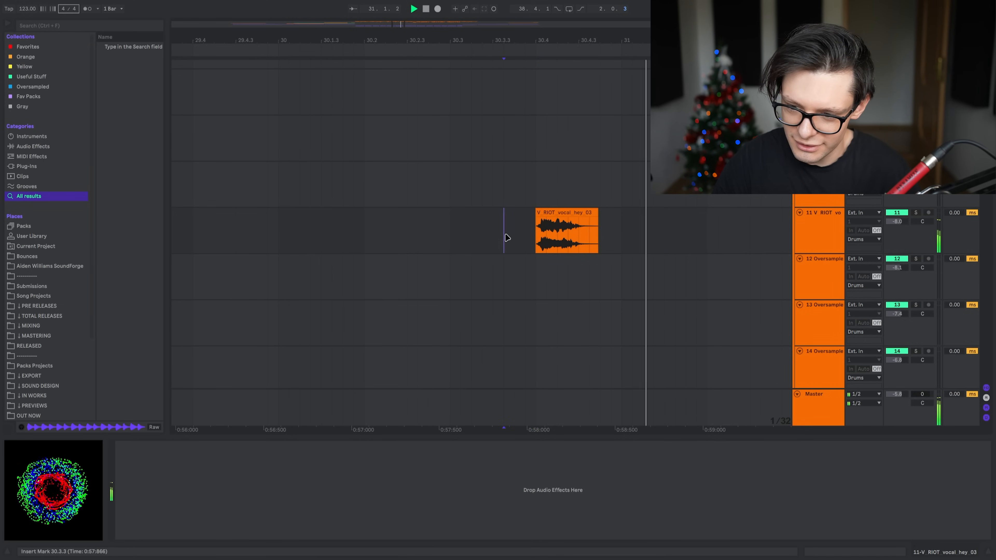
double_click(540, 244)
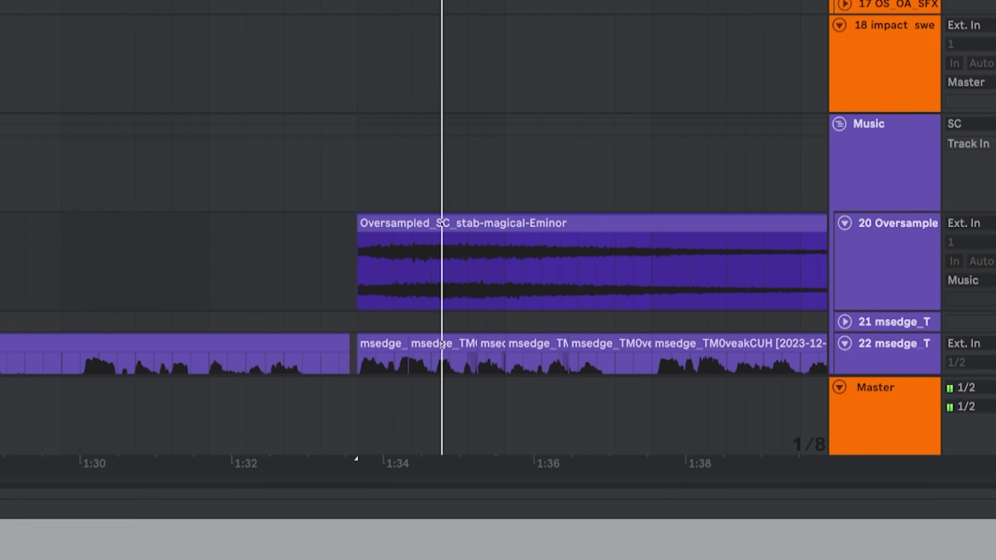
Copy the first part of the stab-magical-Eminor clip in front of it, add a long fade-in, and audition the swell
drag(599, 267, 358, 273)
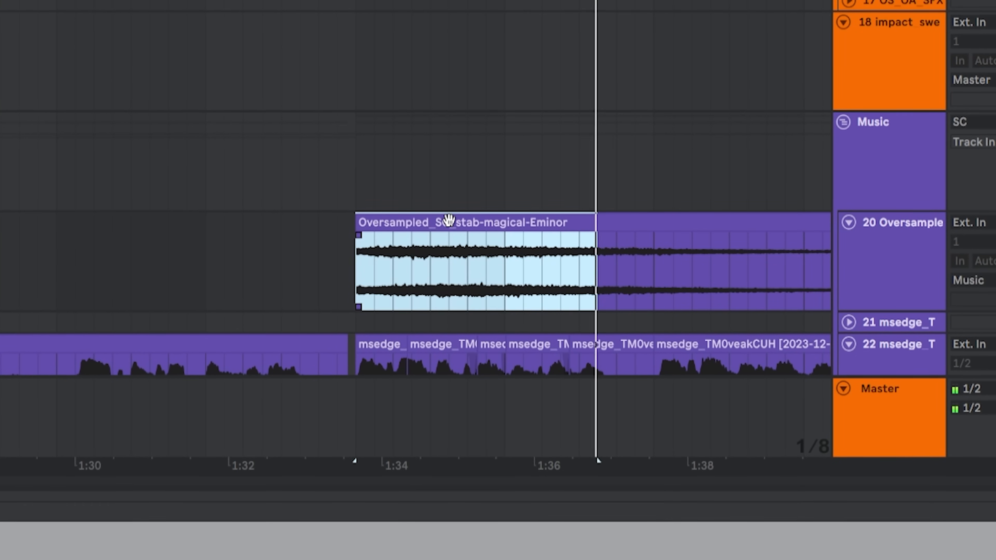
drag(447, 222, 205, 262)
mouse_move(111, 235)
mouse_down()
mouse_move(333, 241)
mouse_move(337, 290)
mouse_move(363, 265)
mouse_up()
key(ctrl+alt+f)
click(220, 270)
key(space)
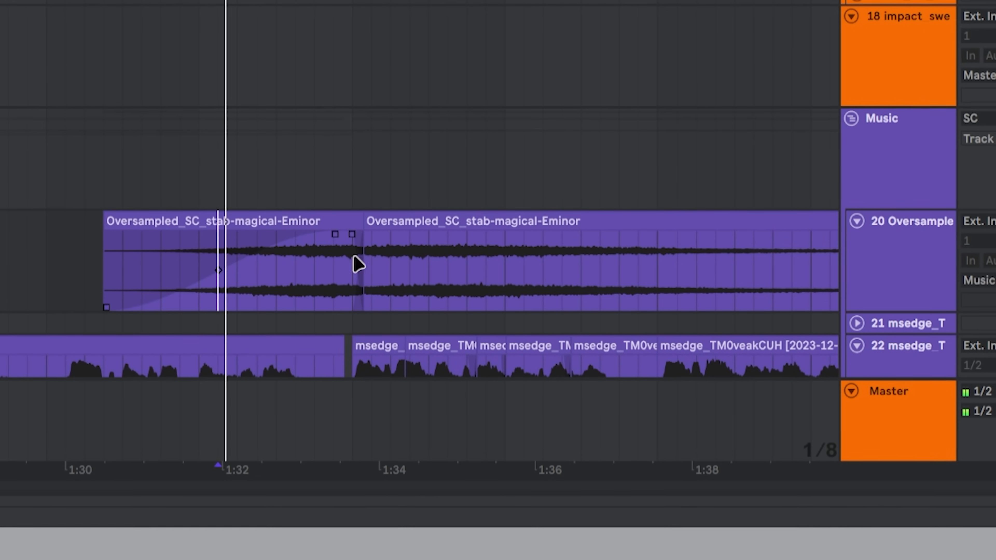
drag(100, 247, 40, 244)
click(405, 265)
key(minus)
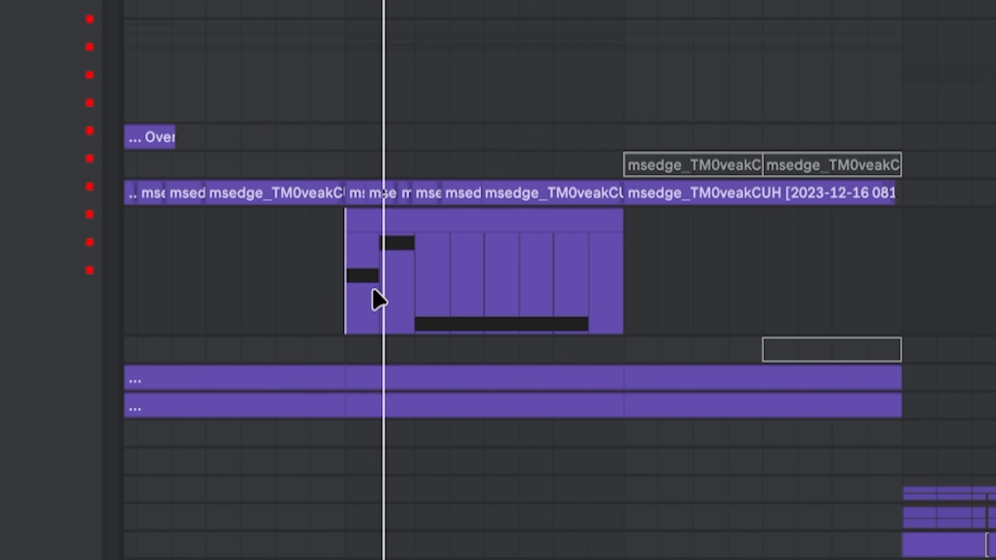
Select the two deactivated MIDI clips below the chopped msedge clips and play that section from their start
scroll(378, 288, up, 3)
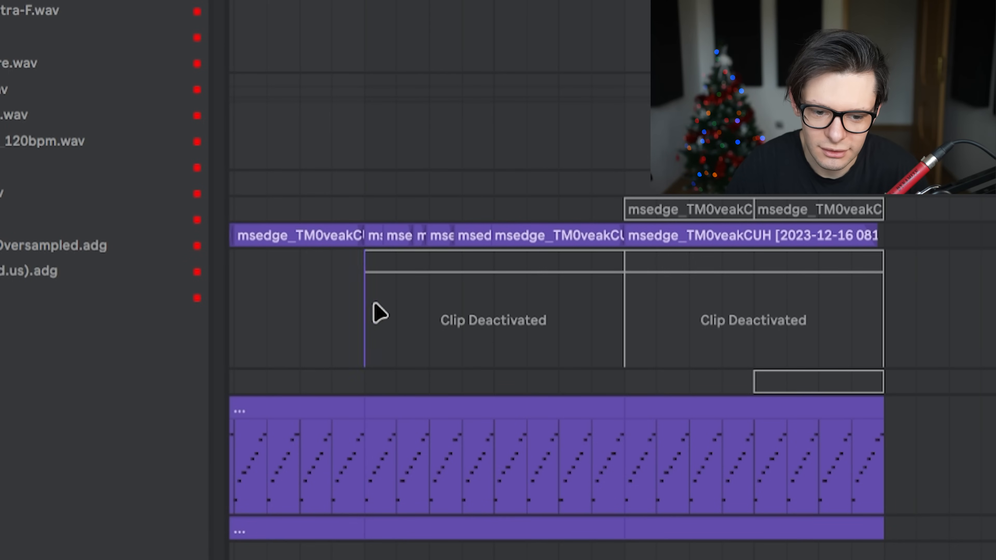
drag(378, 313, 966, 284)
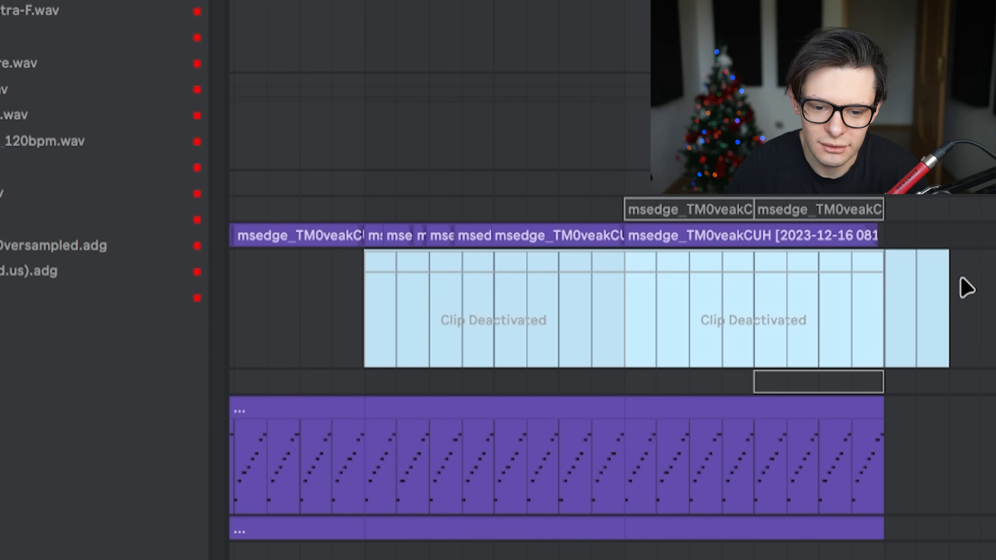
click(374, 235)
key(space)
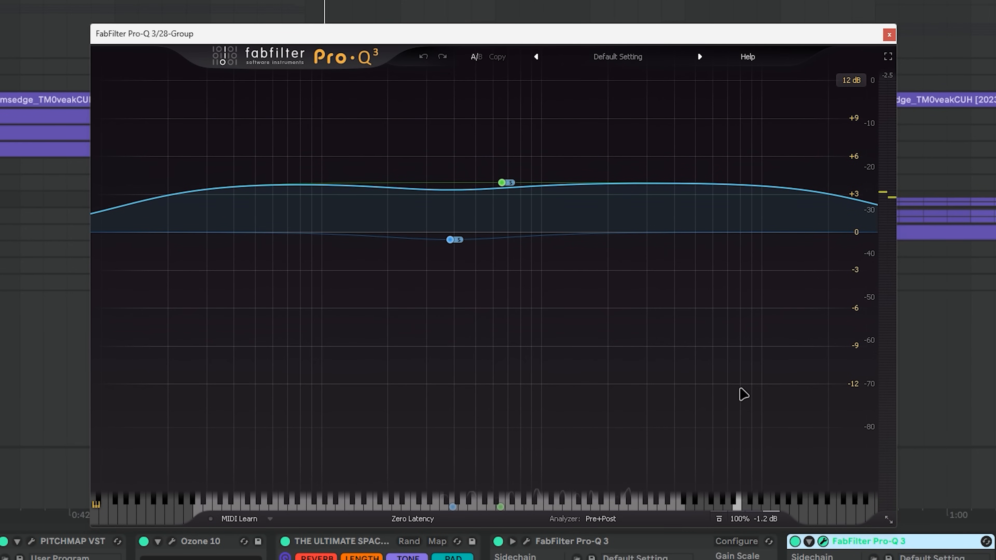
Play the drop to check the effect of the last Pro-Q 3 on the 28 Group, and hide its plug-in window
key(space)
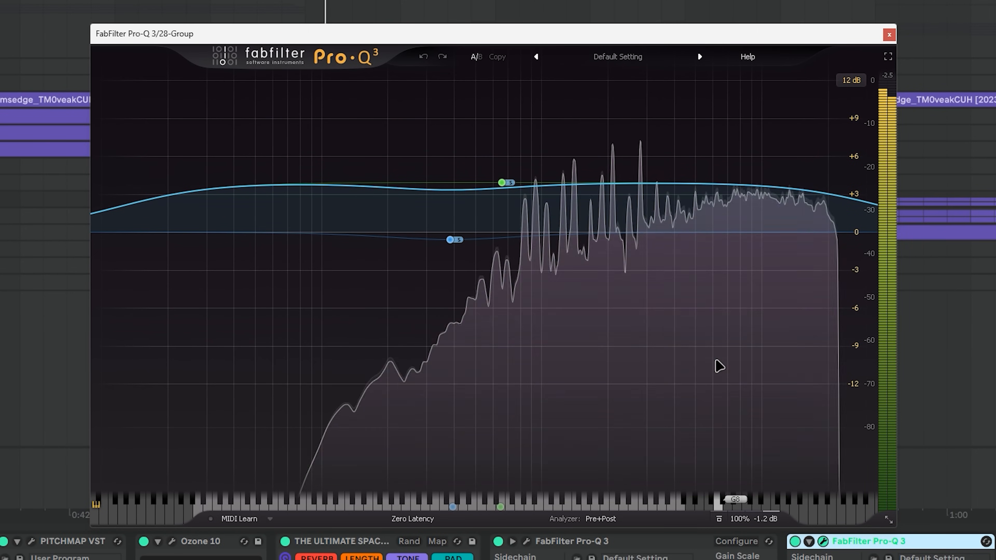
mouse_move(523, 169)
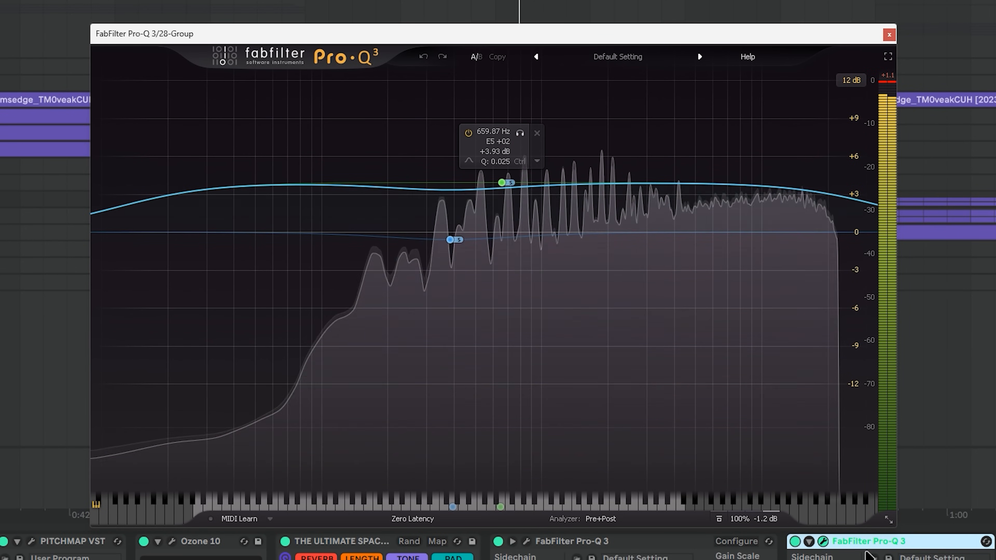
click(855, 542)
key(0)
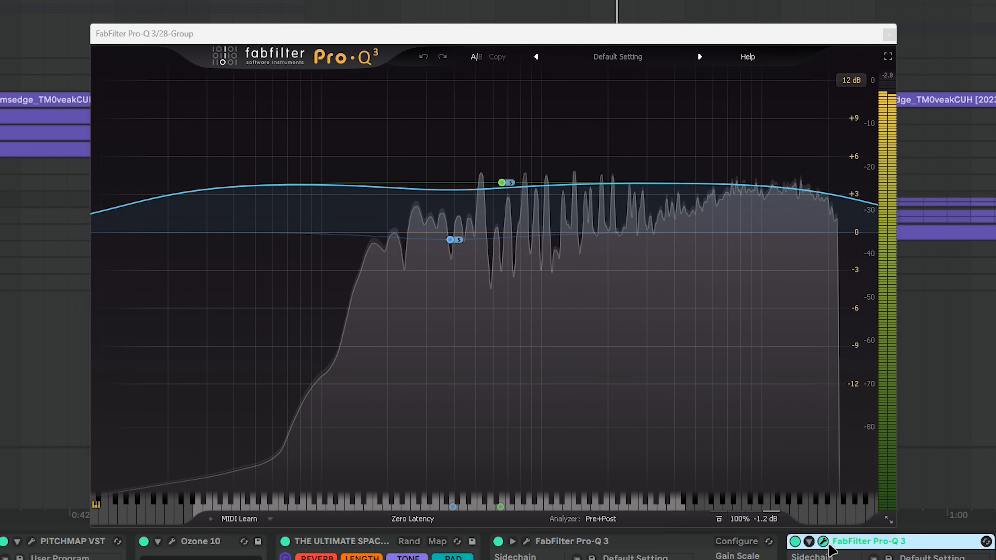
key(ctrl+alt+p)
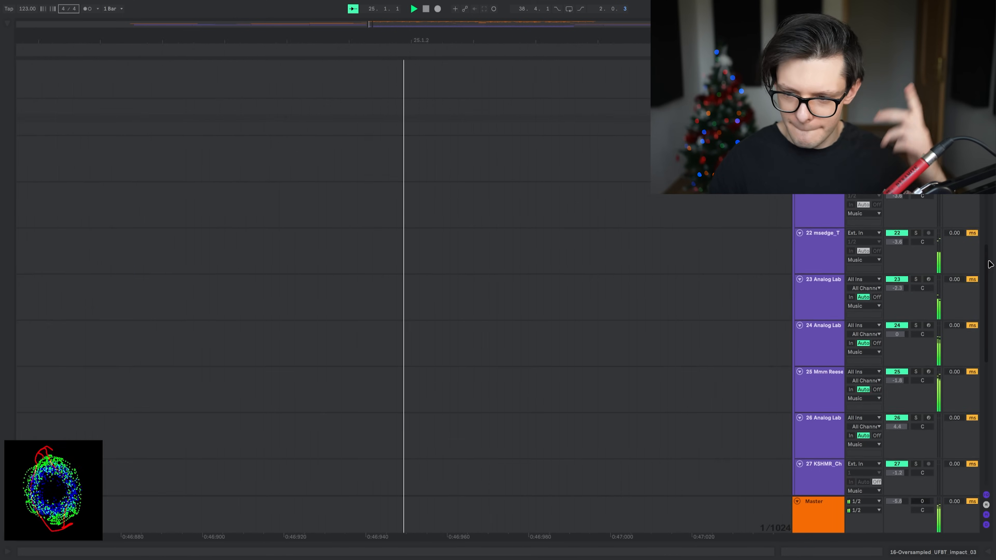
Play the arrangement through while following the active tracks in the Music group
drag(987, 261, 980, 375)
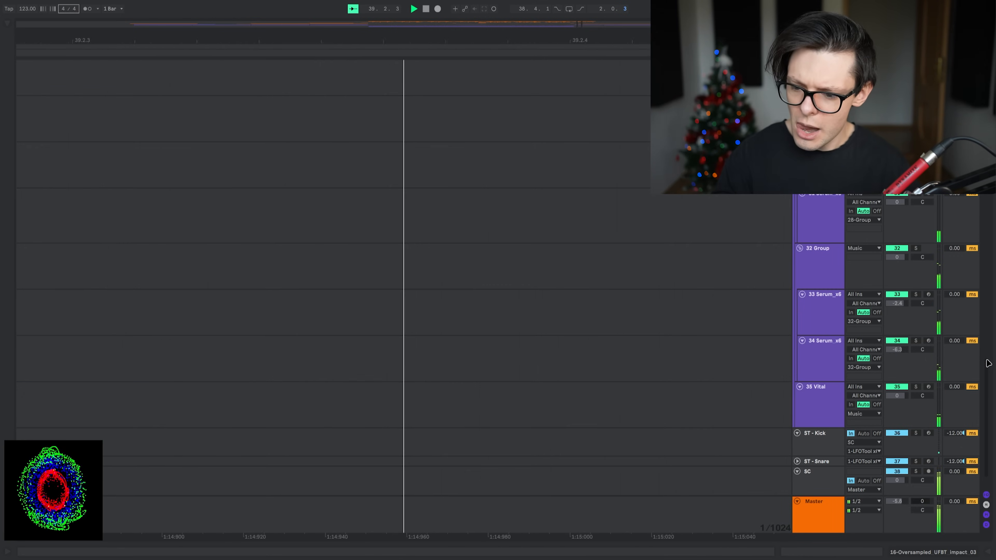
drag(986, 381, 982, 289)
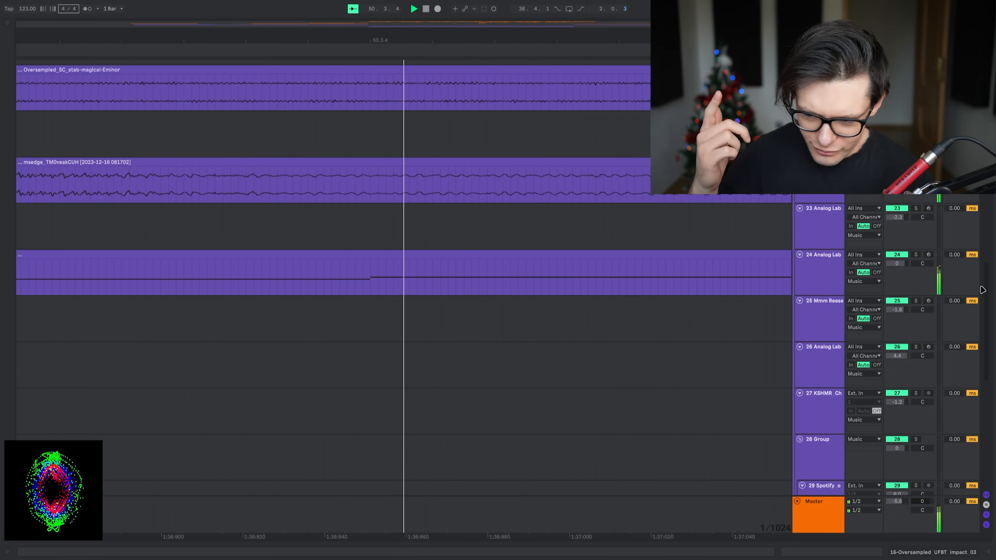
drag(987, 286, 993, 257)
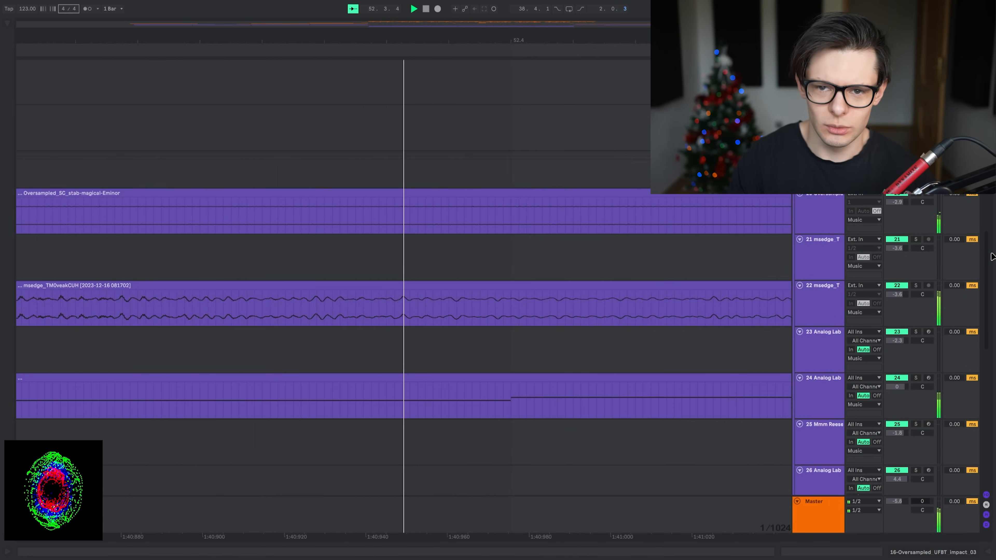